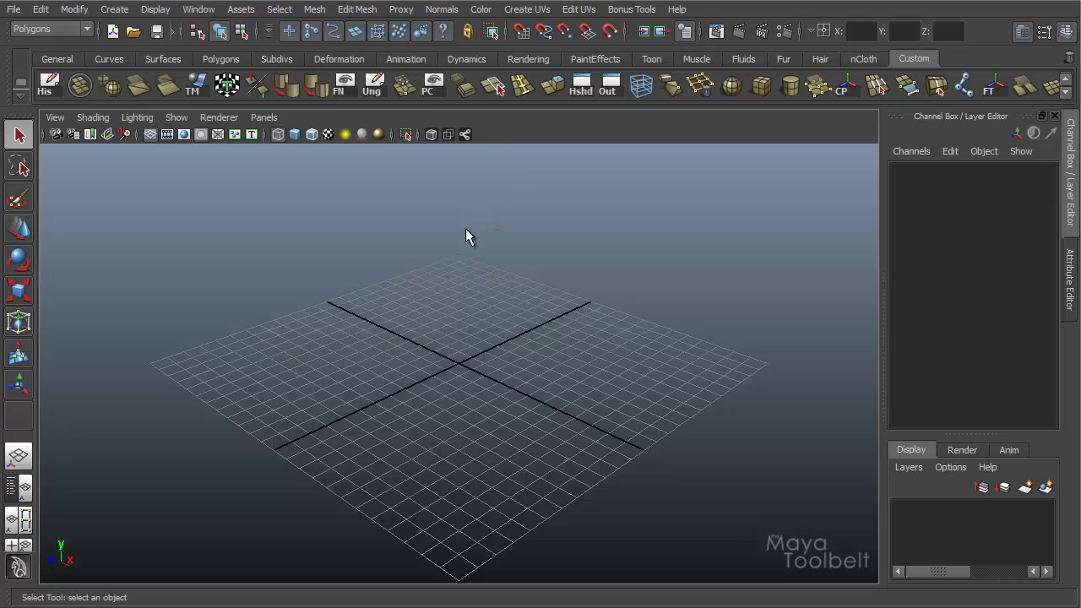
- Draw an S-shaped CV curve on the grid that winds from the near side into a large hooked loop around the origin
mouse_move(450, 344)
alt+mouse_down()
mouse_move(468, 360)
mouse_move(465, 351)
alt+mouse_up()
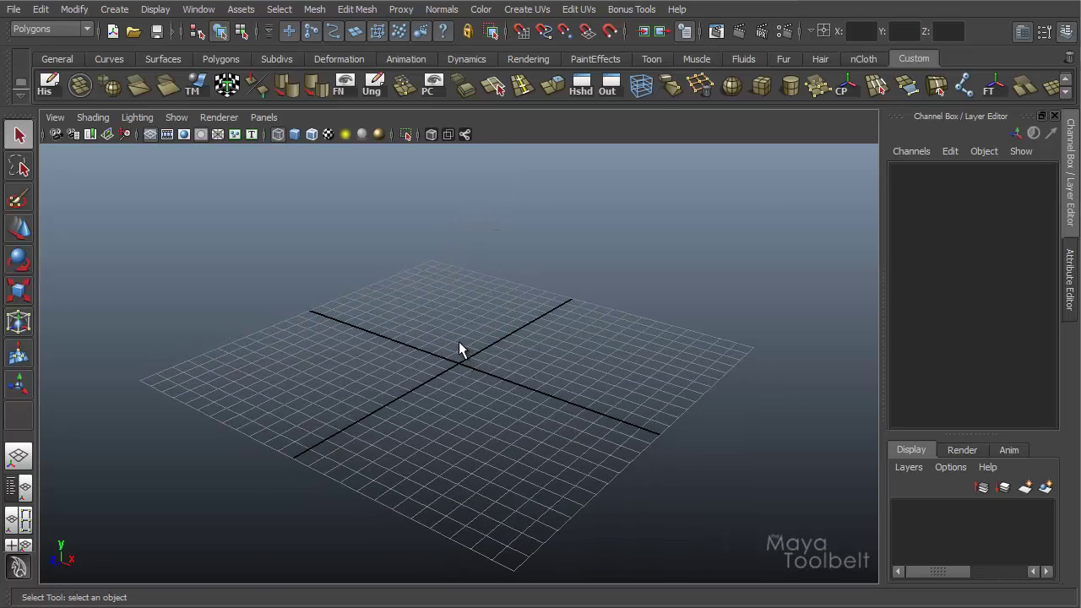
alt+middle_drag(459, 342, 459, 356)
alt+right_drag(459, 356, 510, 367)
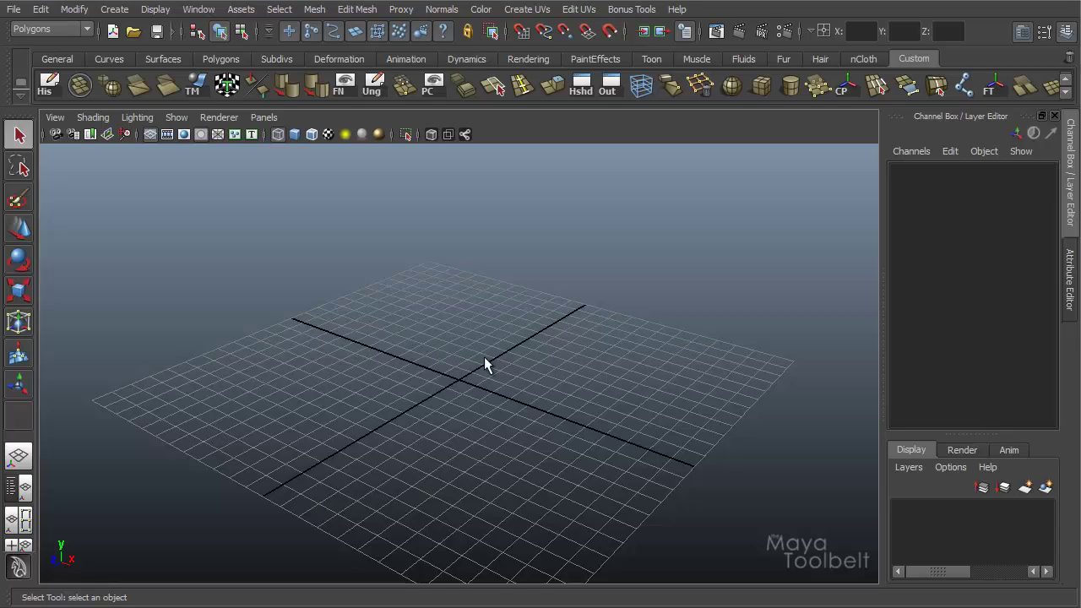
click(115, 10)
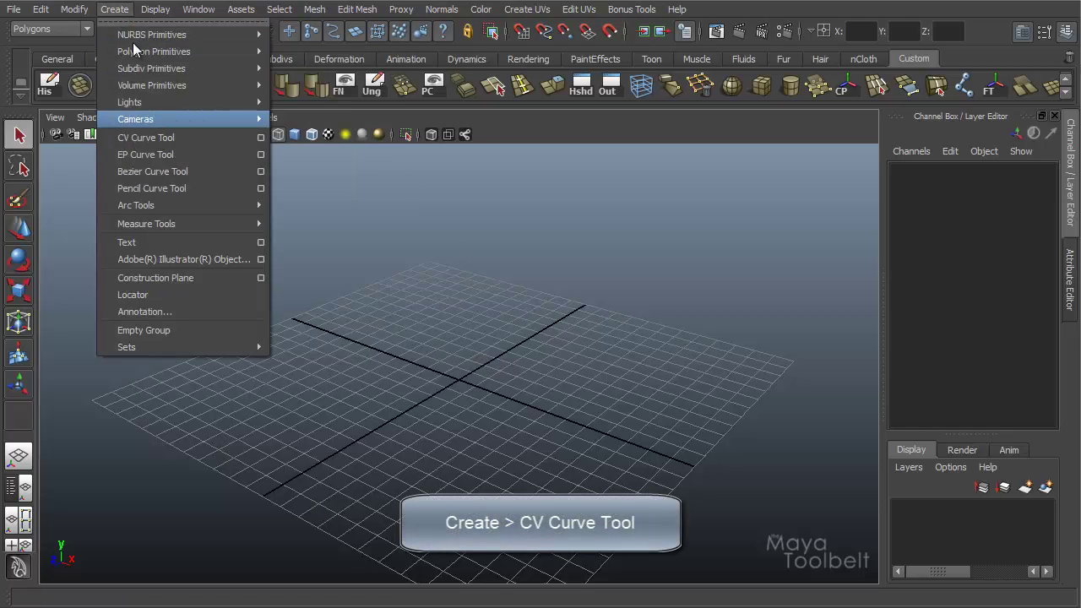
click(147, 138)
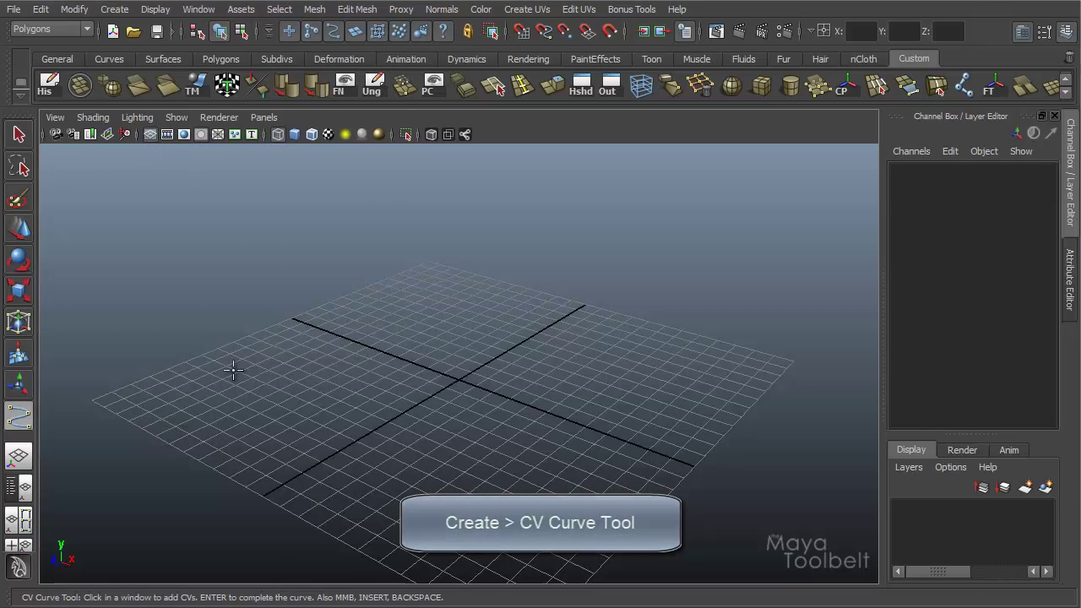
click(166, 430)
click(234, 372)
click(300, 390)
click(362, 454)
click(484, 482)
click(617, 432)
click(644, 346)
click(499, 292)
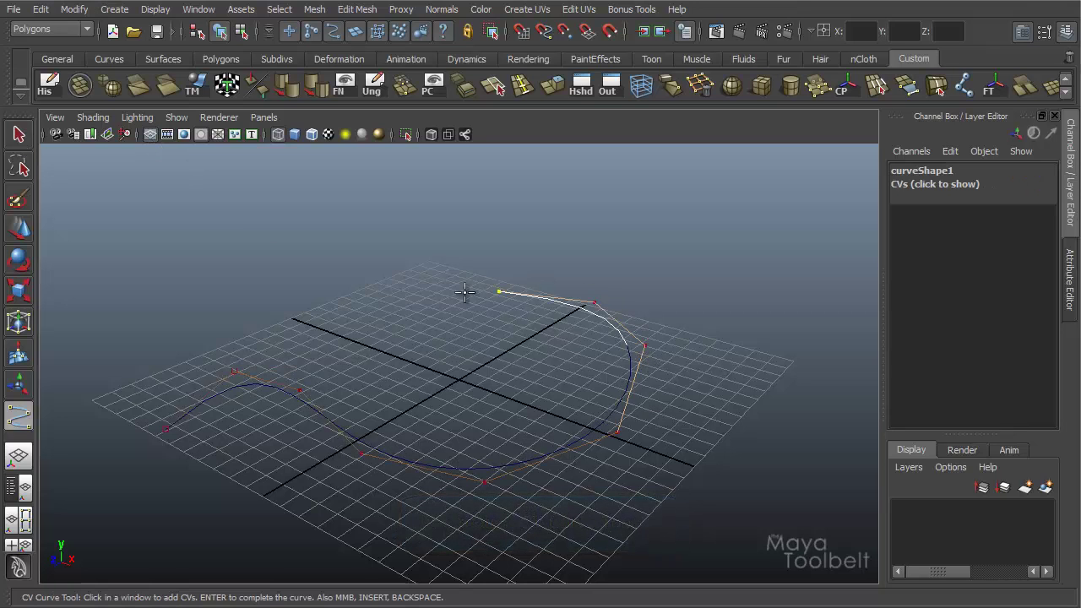
click(429, 324)
click(425, 363)
click(483, 388)
key(Return)
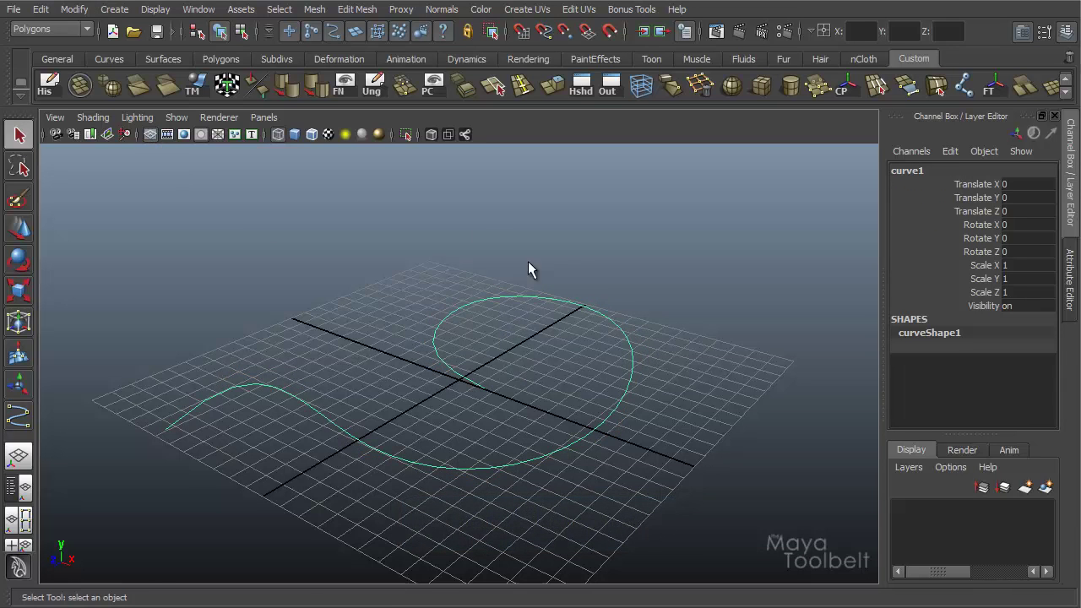
- Hide the viewport grid and activate the Move tool on the curve
alt+drag(593, 284, 561, 295)
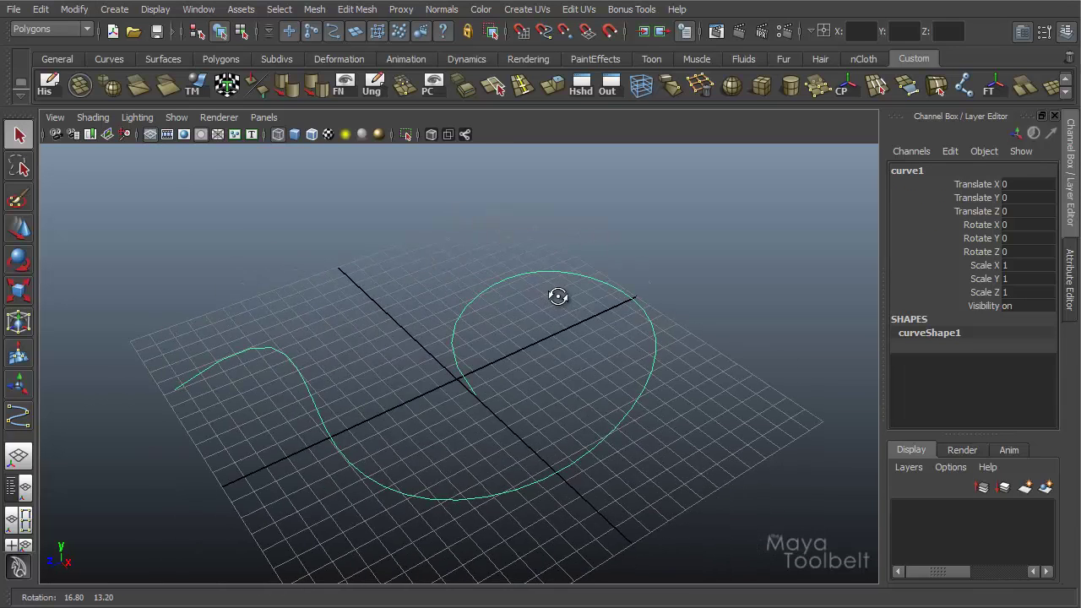
click(150, 134)
alt+drag(498, 254, 505, 273)
key(w)
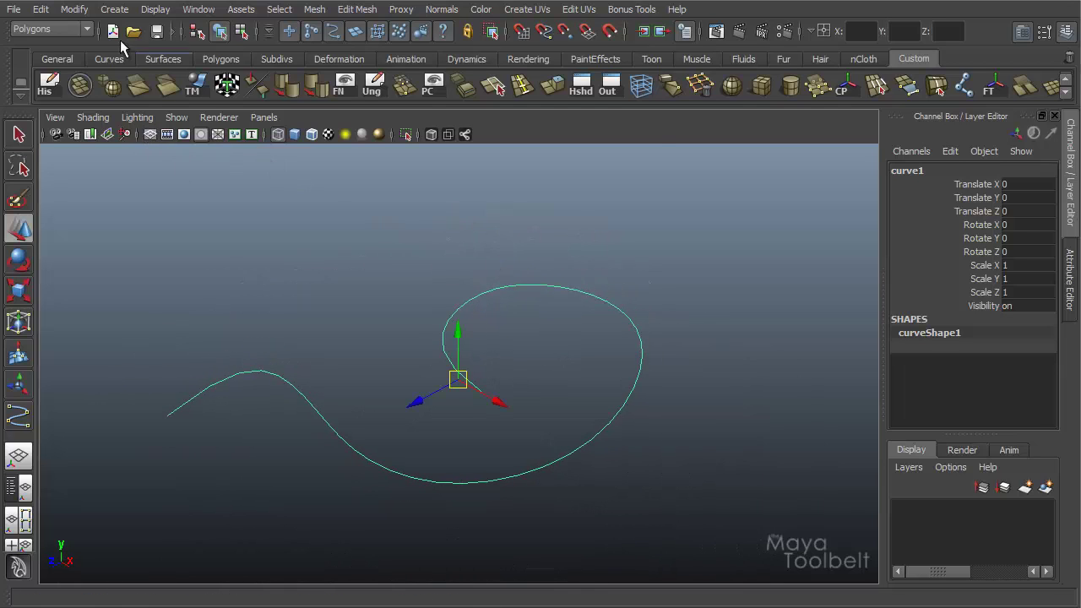
- Create a small polygon sphere at about X -5.6, Y 0.5, Z 2.1 and show the scene smooth shaded
click(116, 11)
mouse_move(178, 41)
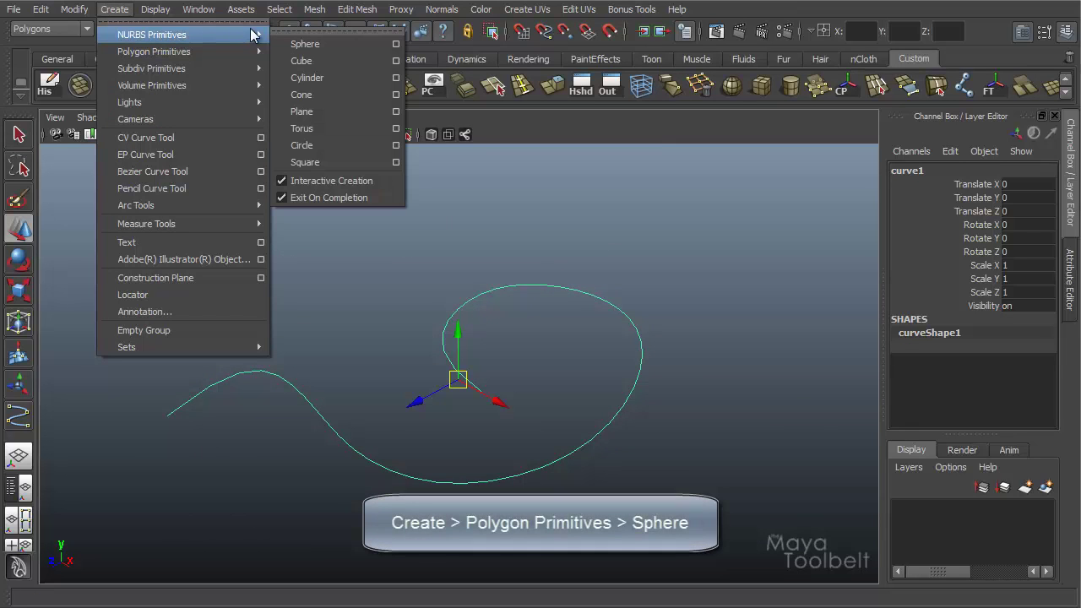
mouse_move(205, 51)
click(312, 49)
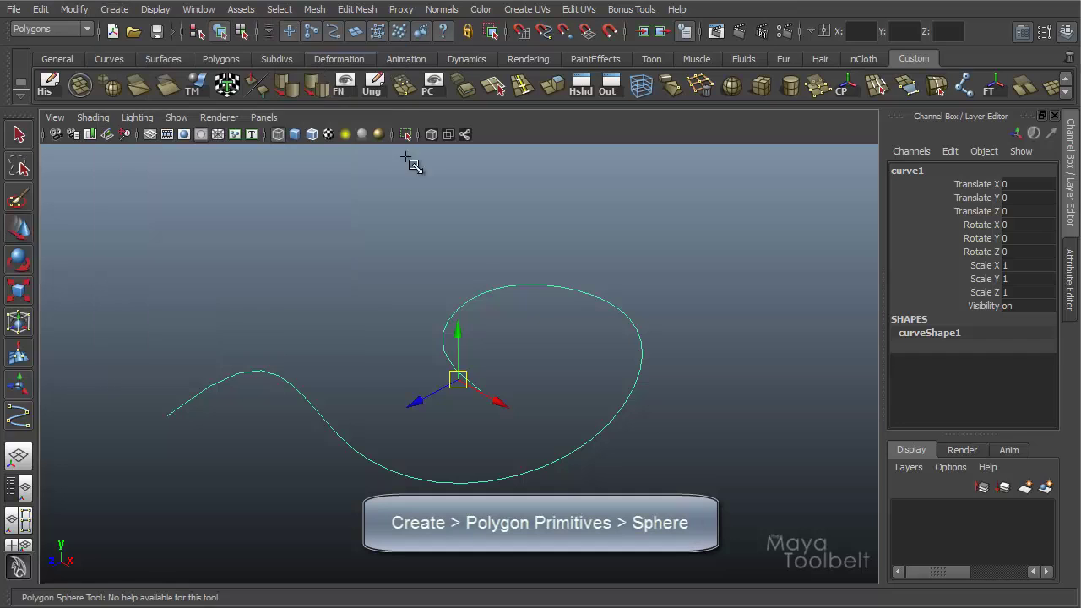
drag(354, 350, 364, 364)
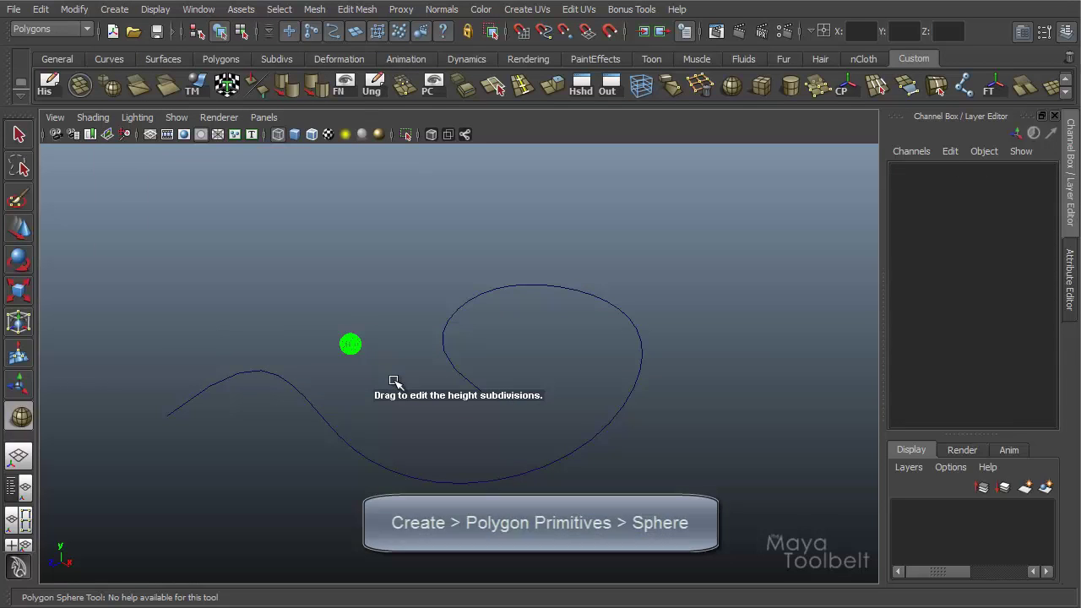
key(w)
key(4)
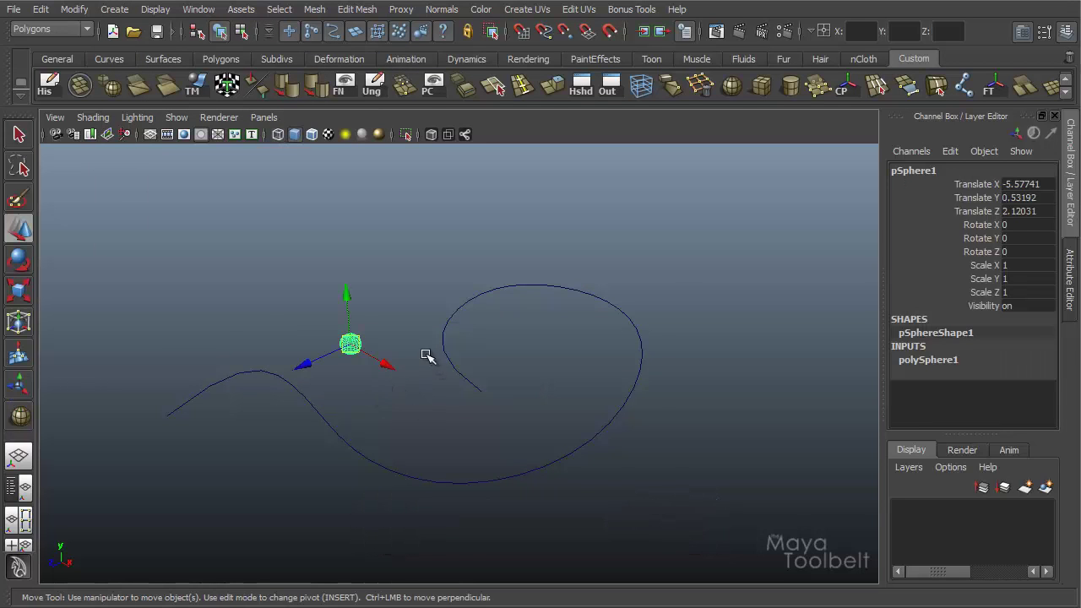
- Turn on snapping to curves for moving the polygon sphere
alt+drag(453, 411, 283, 343)
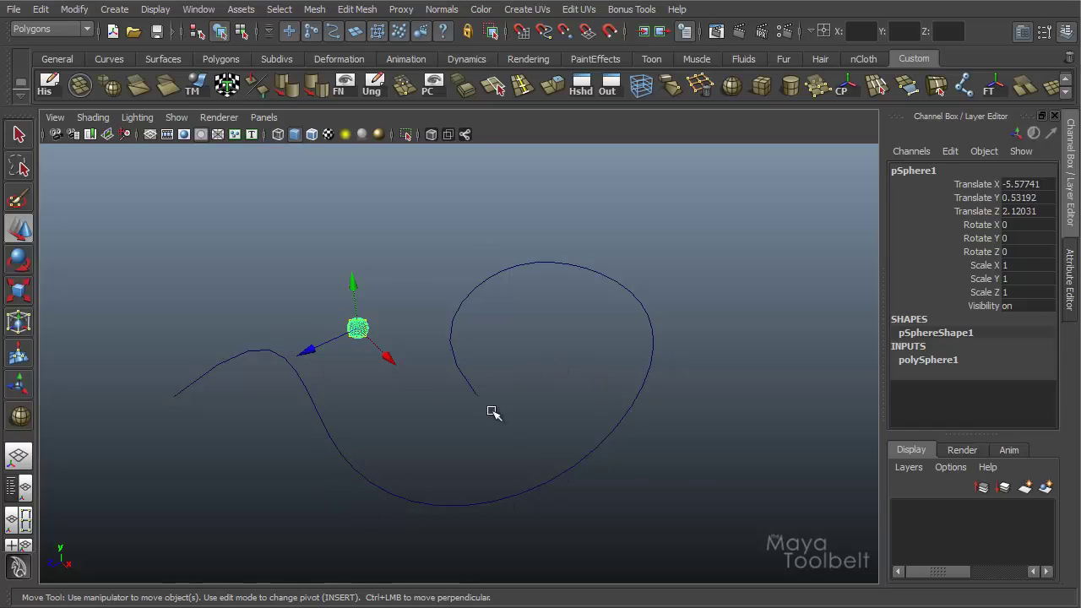
alt+drag(495, 413, 526, 237)
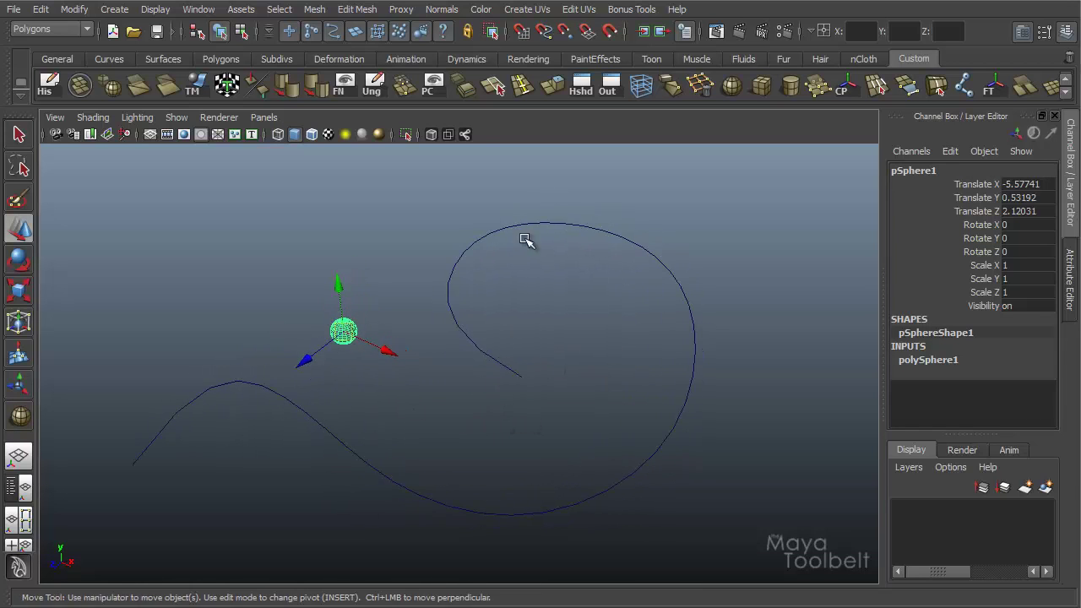
click(542, 32)
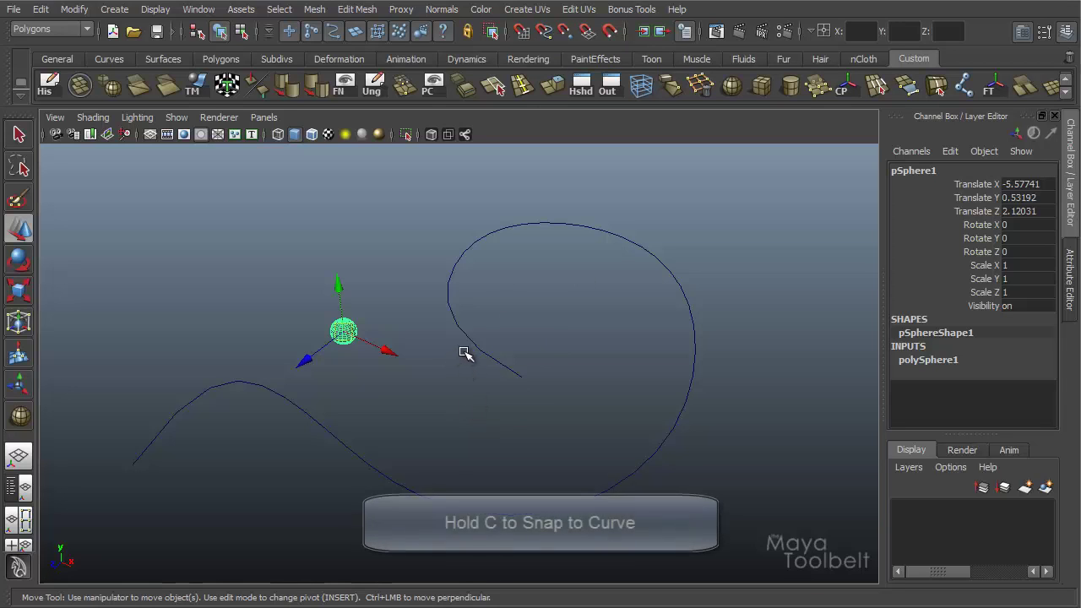
key(c)
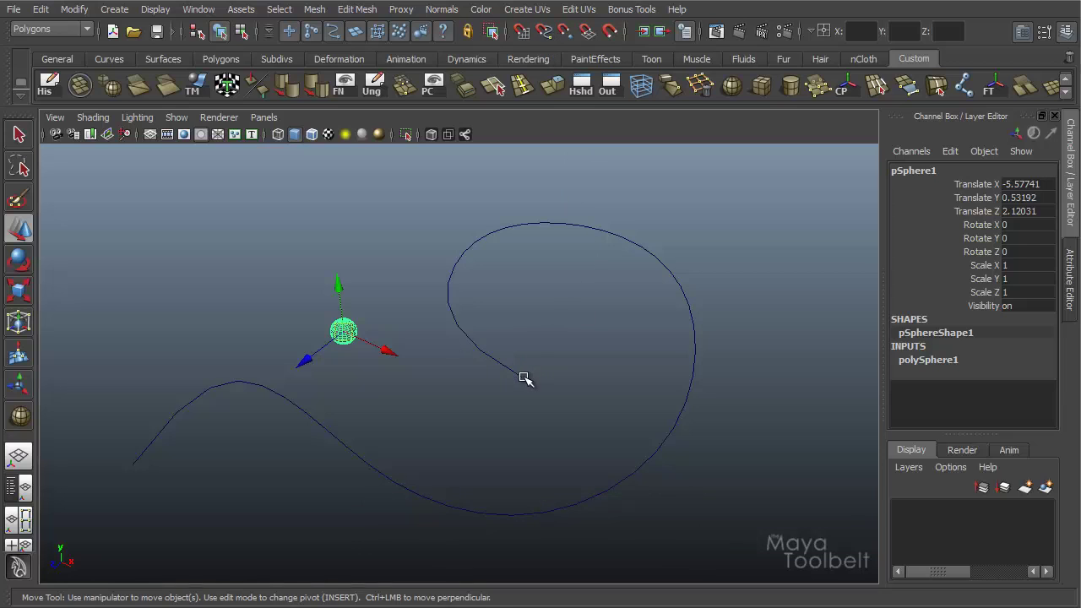
alt+drag(550, 304, 552, 362)
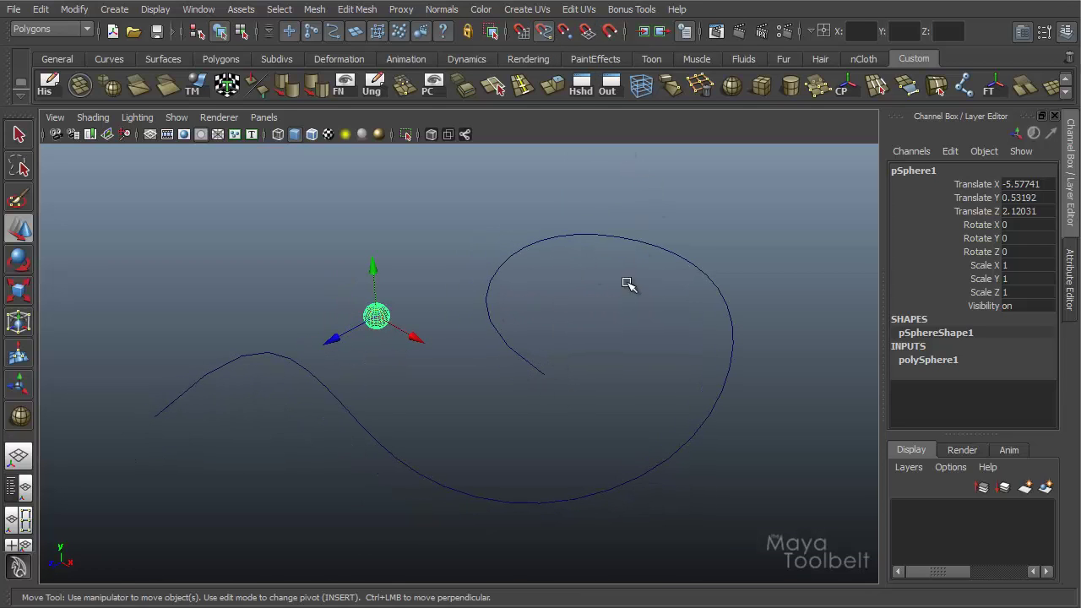
alt+middle_drag(447, 393, 489, 398)
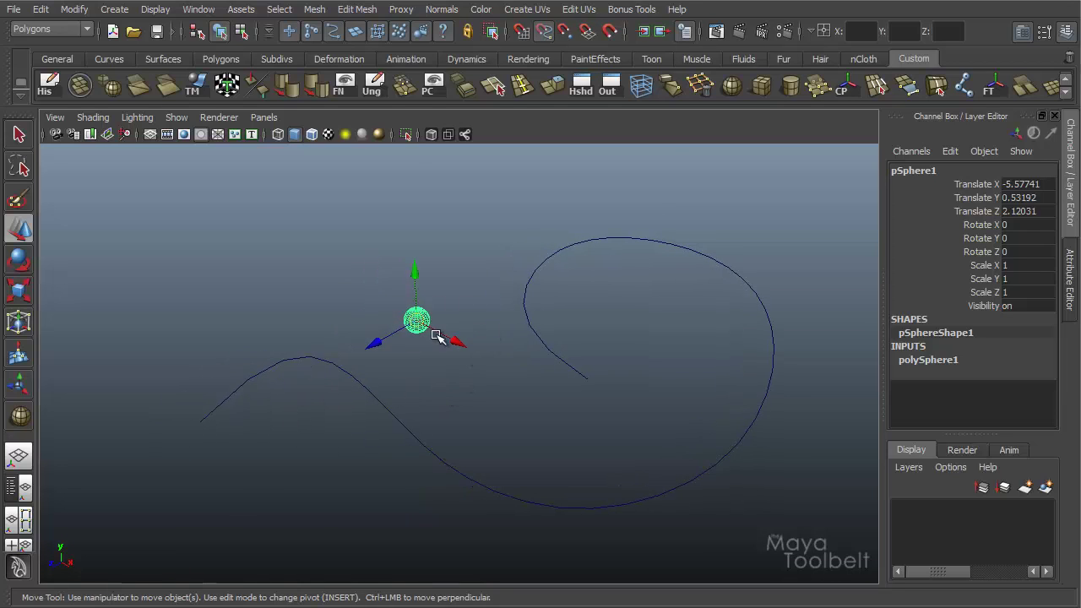
- Snap the polygon sphere onto the crest of the curve's small hump, at about X -7.8, Y 0, Z 6.7
drag(418, 321, 368, 407)
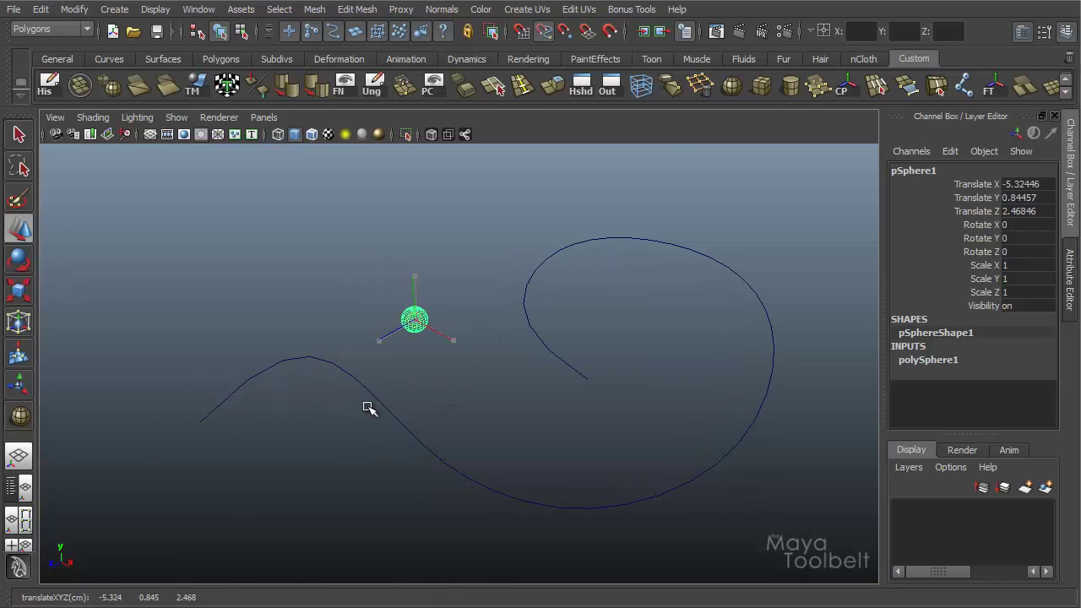
drag(414, 321, 413, 496)
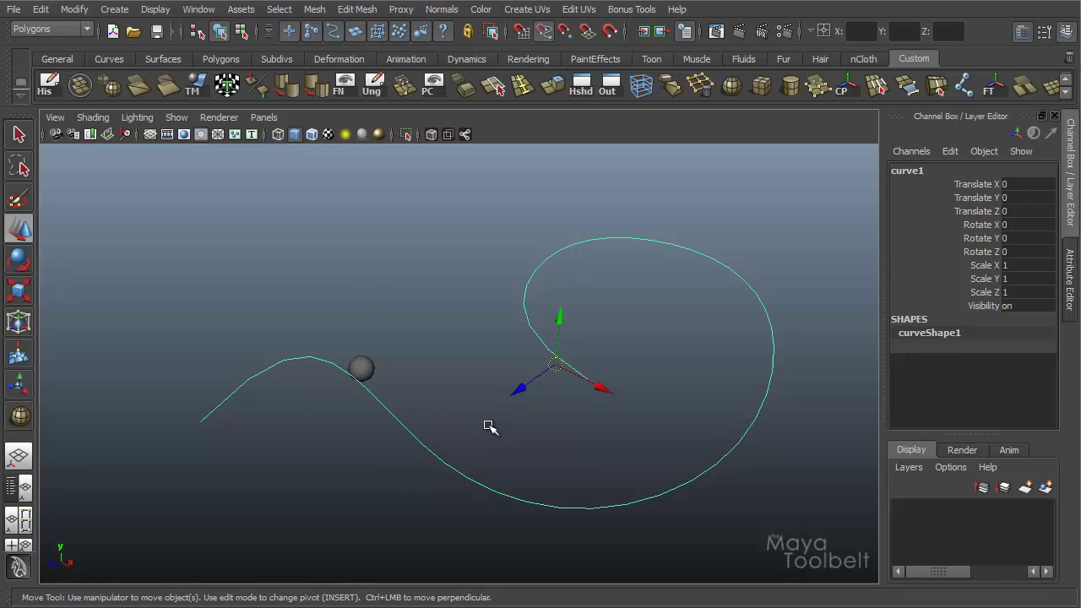
click(368, 356)
drag(359, 370, 455, 332)
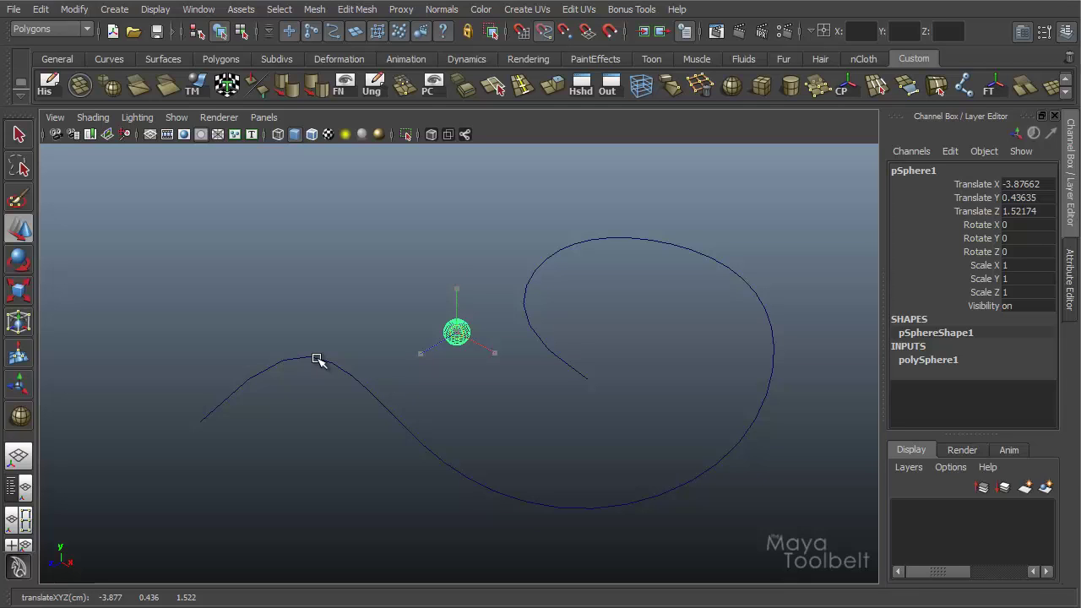
middle_drag(316, 360, 300, 342)
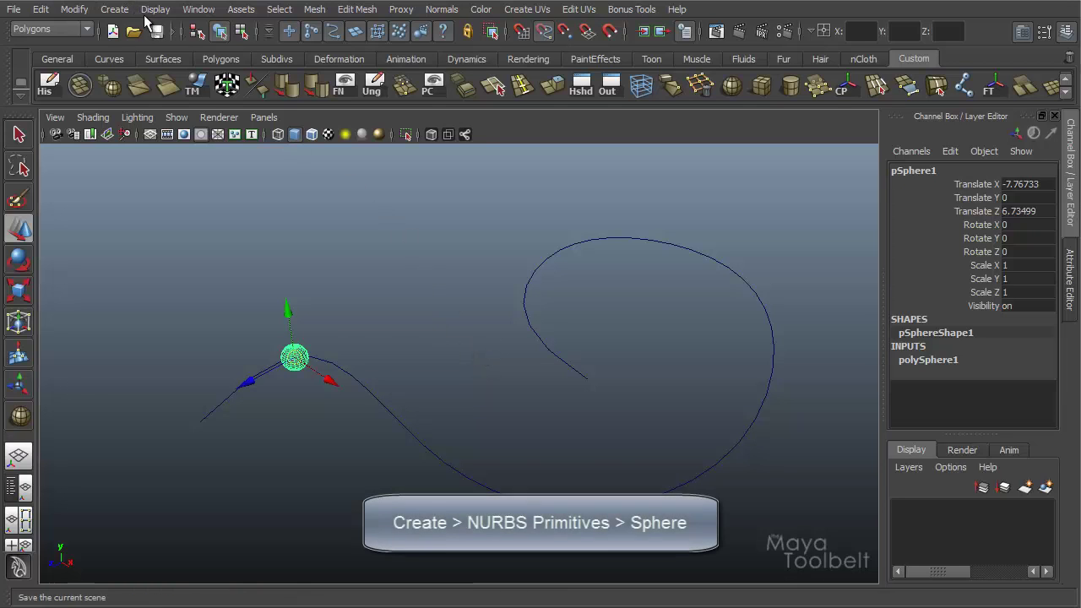
- Create a large NURBS sphere beside the curve's loop at about X -2.3, Y 2, Z 2.8
click(116, 9)
mouse_move(153, 38)
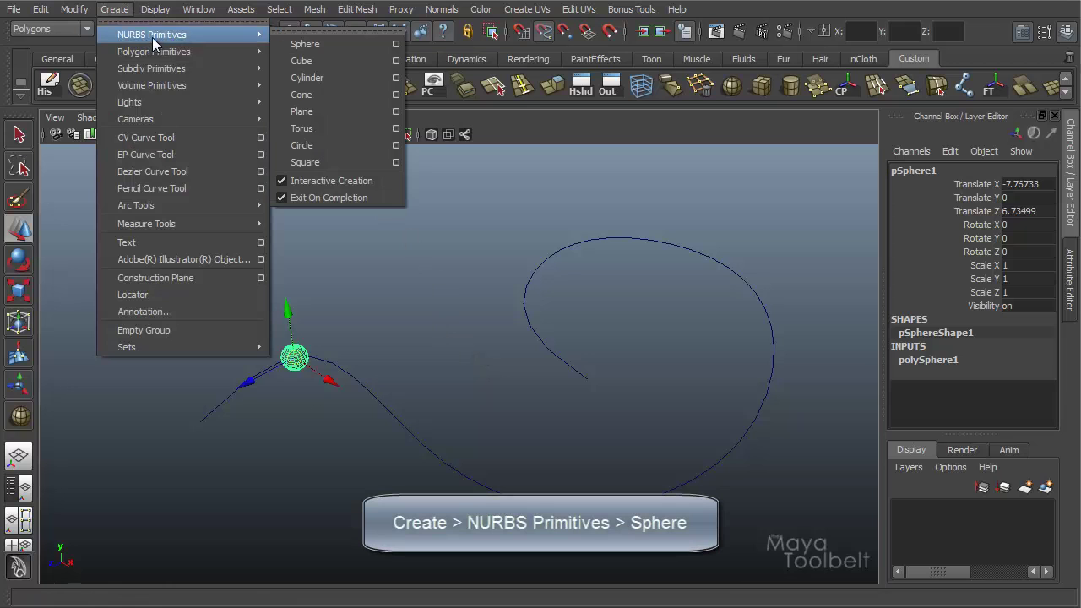
click(307, 44)
drag(464, 384, 493, 415)
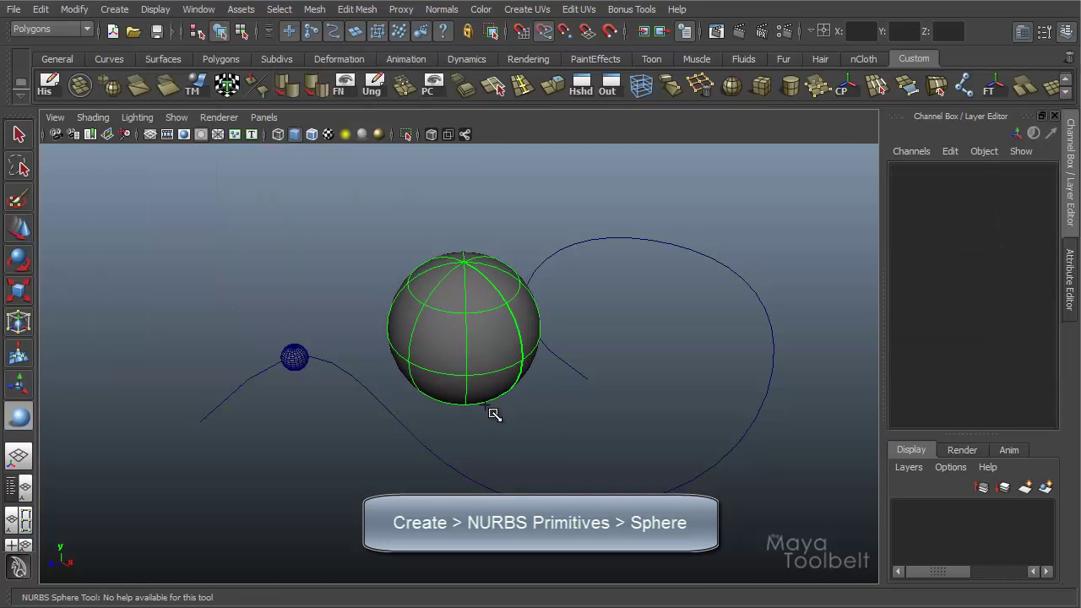
key(w)
- Enable wireframe on shaded and snap the polygon sphere onto an isoparm of the NURBS sphere, at about X -1.1, Y 4, Z 4.5
scroll(279, 405, up, 4)
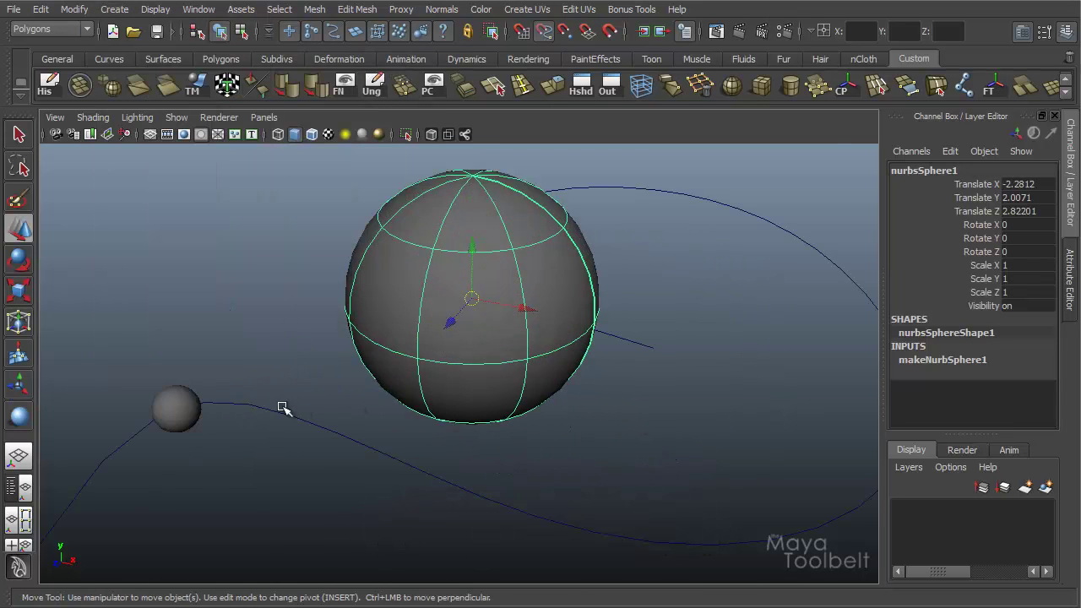
click(179, 407)
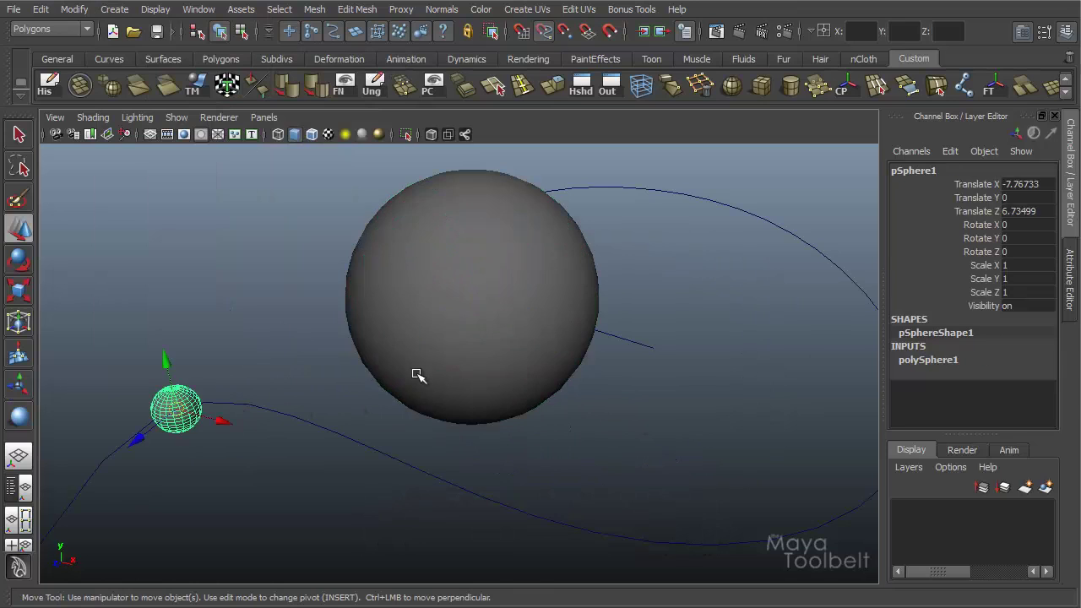
click(312, 134)
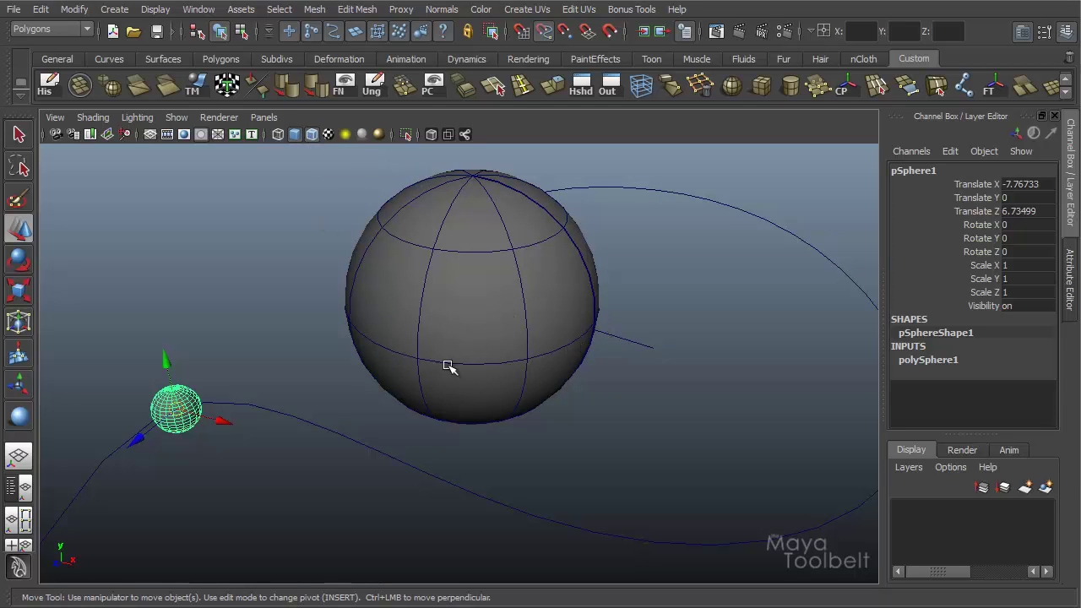
alt+drag(556, 288, 440, 254)
middle_drag(418, 246, 531, 329)
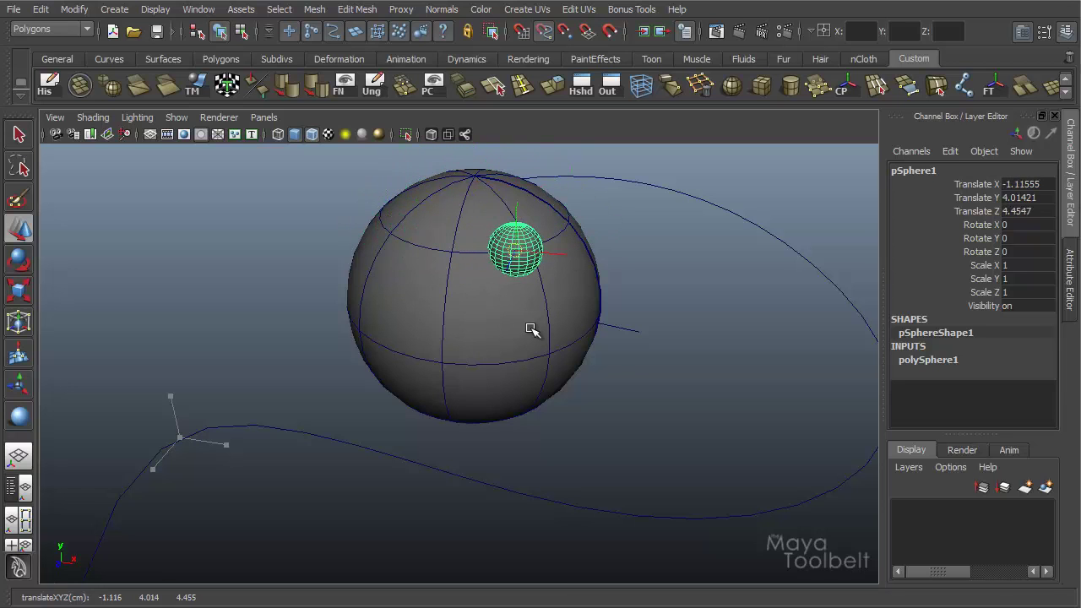
- Create a large polygon cube next to the NURBS sphere at about X -11, Y 1.9, Z 5.1
alt+drag(676, 318, 619, 348)
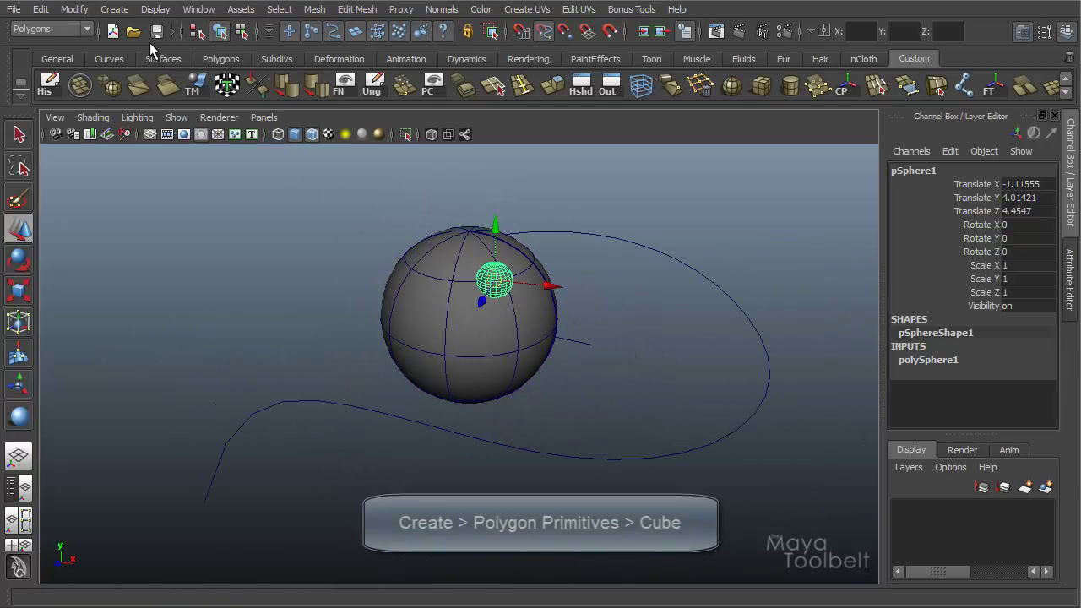
click(123, 12)
mouse_move(171, 53)
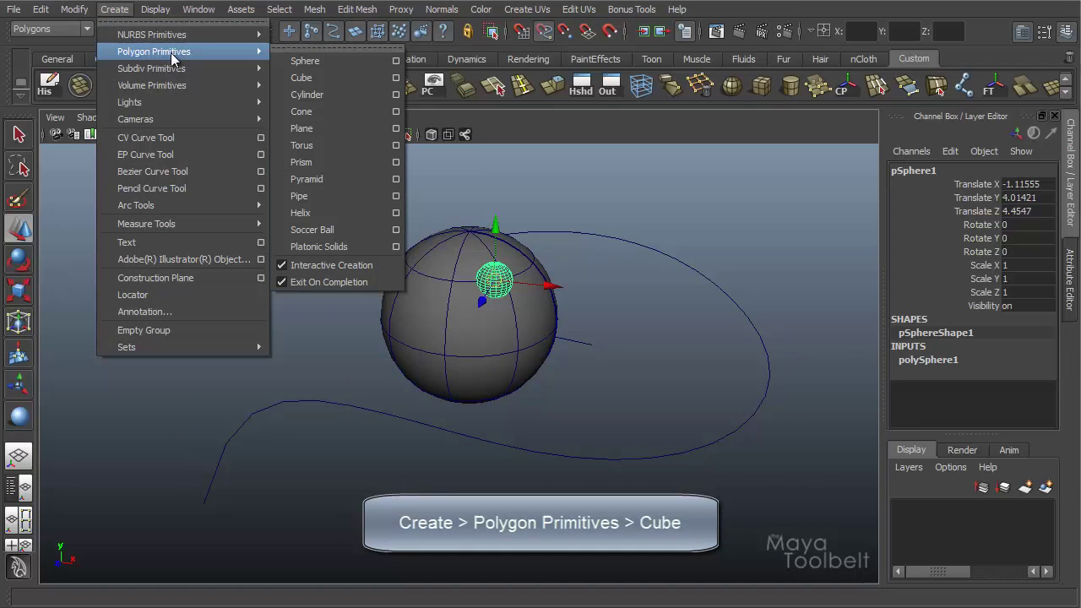
click(302, 78)
drag(201, 369, 236, 406)
key(w)
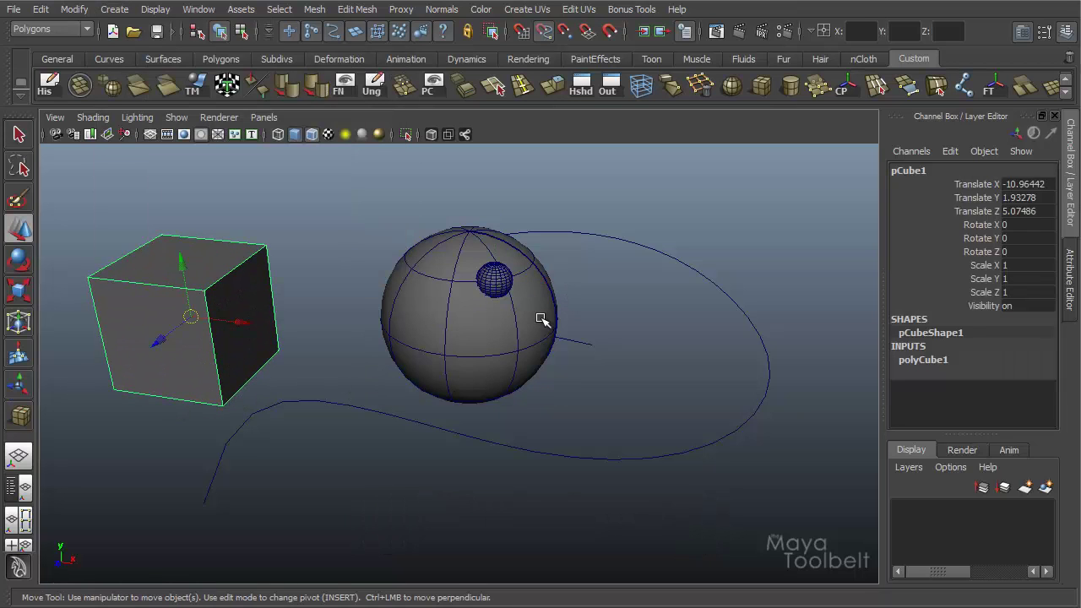
- Snap the polygon sphere onto the cube's rear top edge, at about X -11.1, Y 3.9, Z 3.1
click(490, 287)
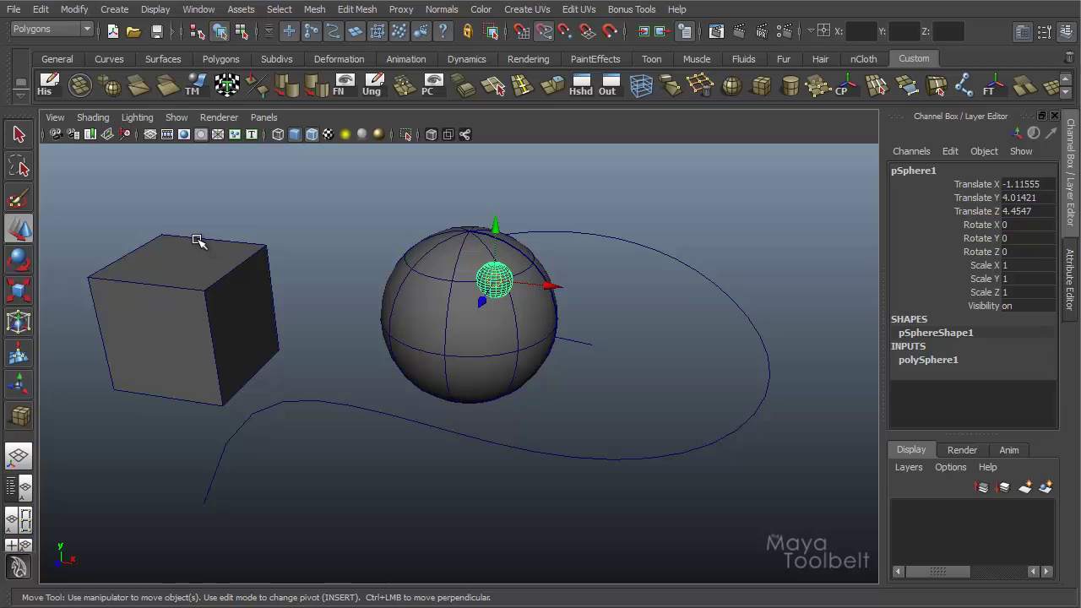
middle_drag(197, 241, 200, 214)
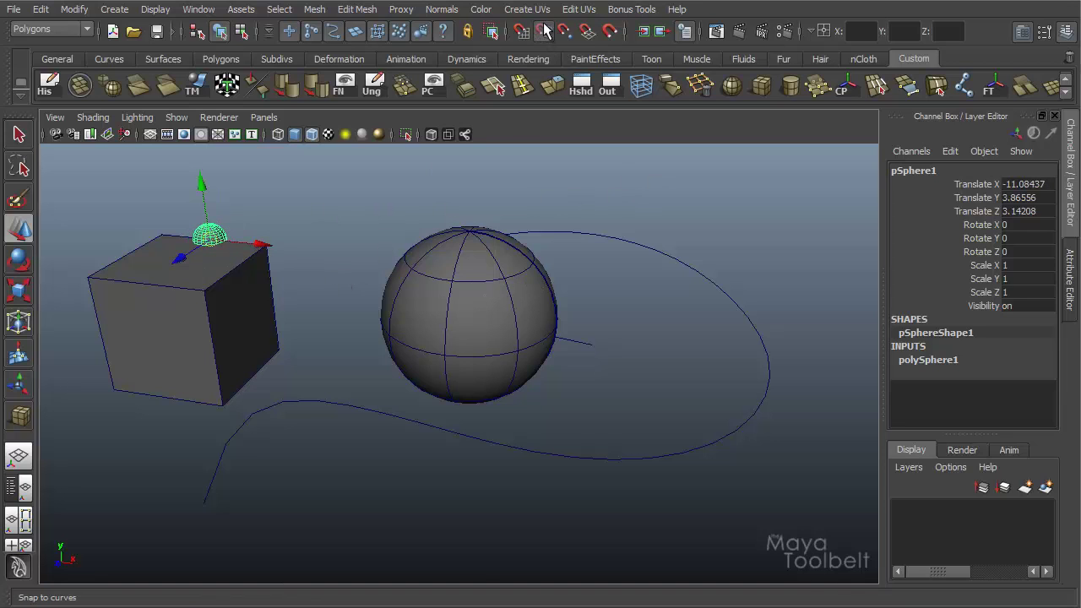
- Turn off curve snapping and move the polygon sphere freely above the cube, to about X -10.5, Y 4.8, Z 2
alt+drag(528, 345, 482, 380)
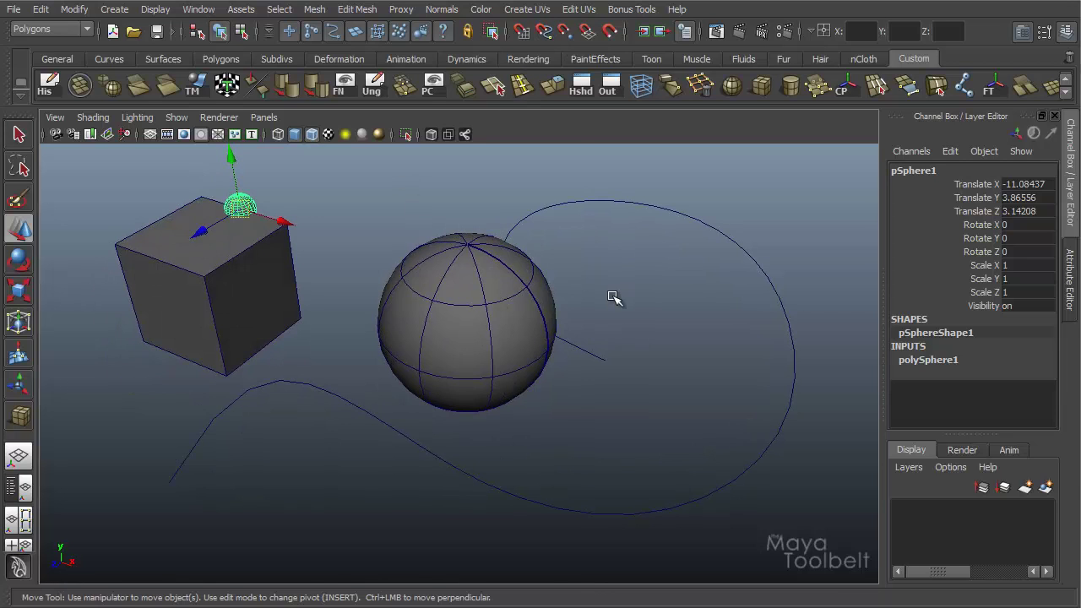
alt+drag(422, 332, 345, 334)
middle_drag(427, 268, 446, 226)
key(c)
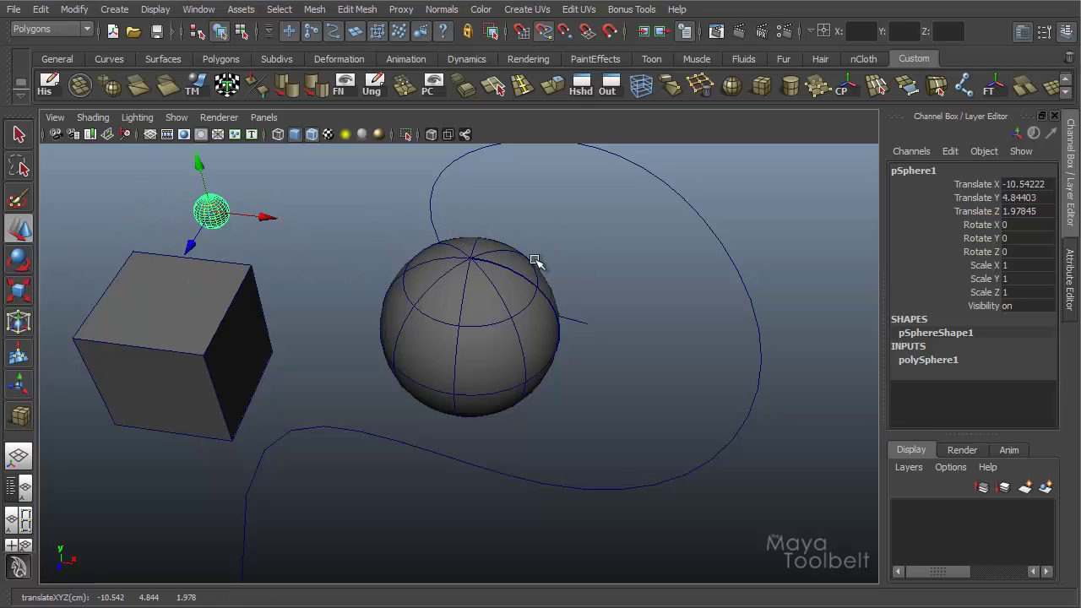
- Snap the polygon sphere to the cube's rear top edge, and move it freely to about X -6.7, Y 4.6, Z 1.6
key(c)
middle_drag(224, 266, 251, 228)
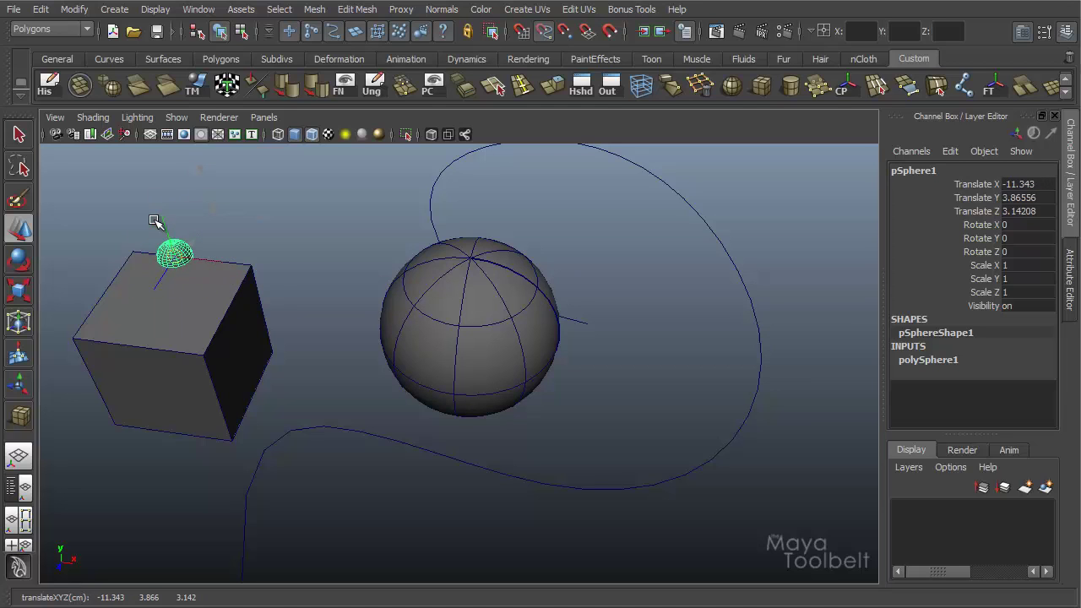
drag(156, 221, 365, 232)
- Scale the polygon sphere up uniformly to about 3.69 and return to the Move tool
alt+drag(372, 325, 249, 248)
alt+middle_drag(248, 248, 438, 326)
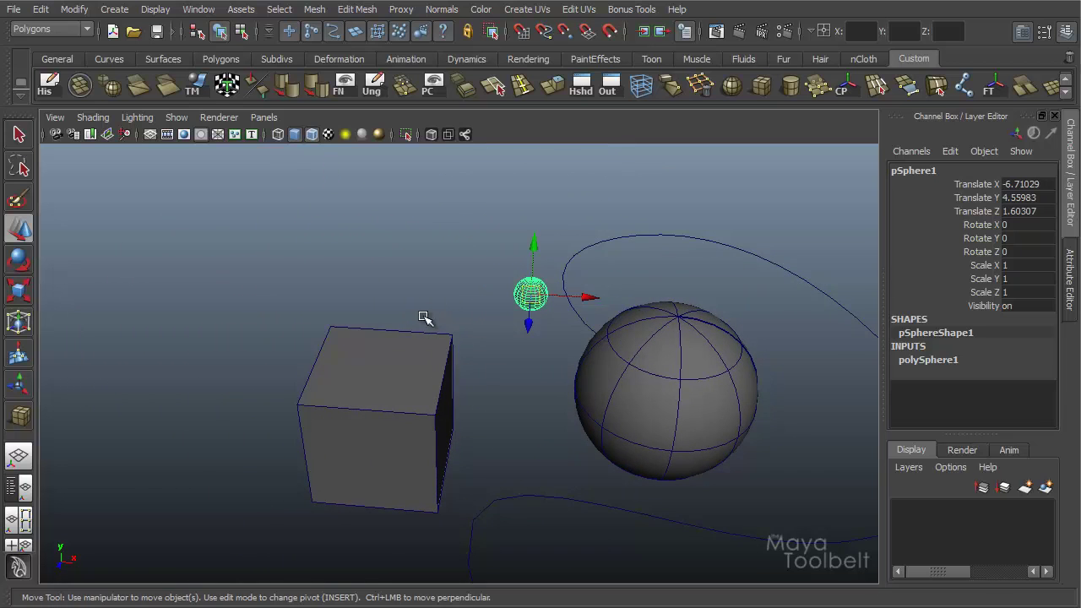
alt+drag(340, 321, 232, 354)
alt+middle_drag(394, 275, 305, 274)
alt+right_drag(431, 292, 391, 288)
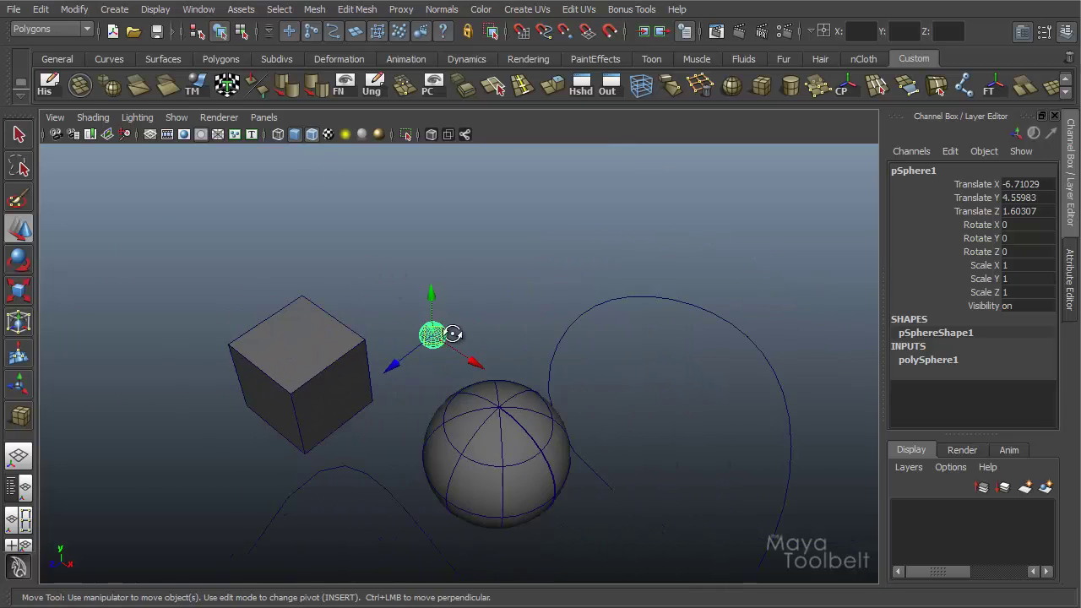
alt+drag(453, 333, 446, 330)
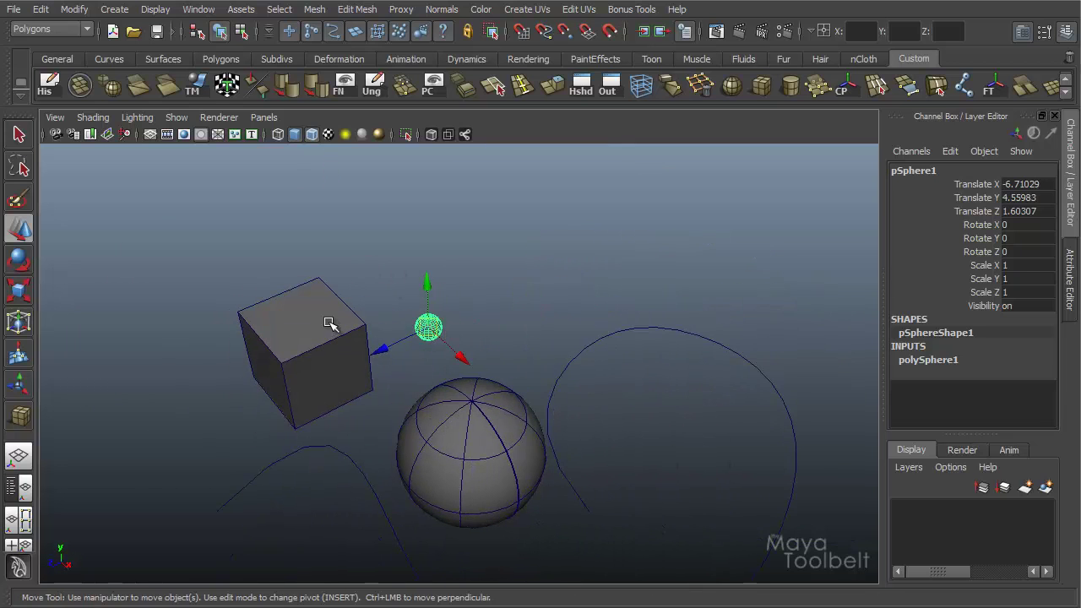
key(r)
middle_drag(345, 332, 398, 355)
key(w)
- Switch the polygon sphere to vertex mode and pull one vertex out toward the cube, to about X -8.8, Y 5.4, Z 3.5
alt+drag(426, 359, 316, 355)
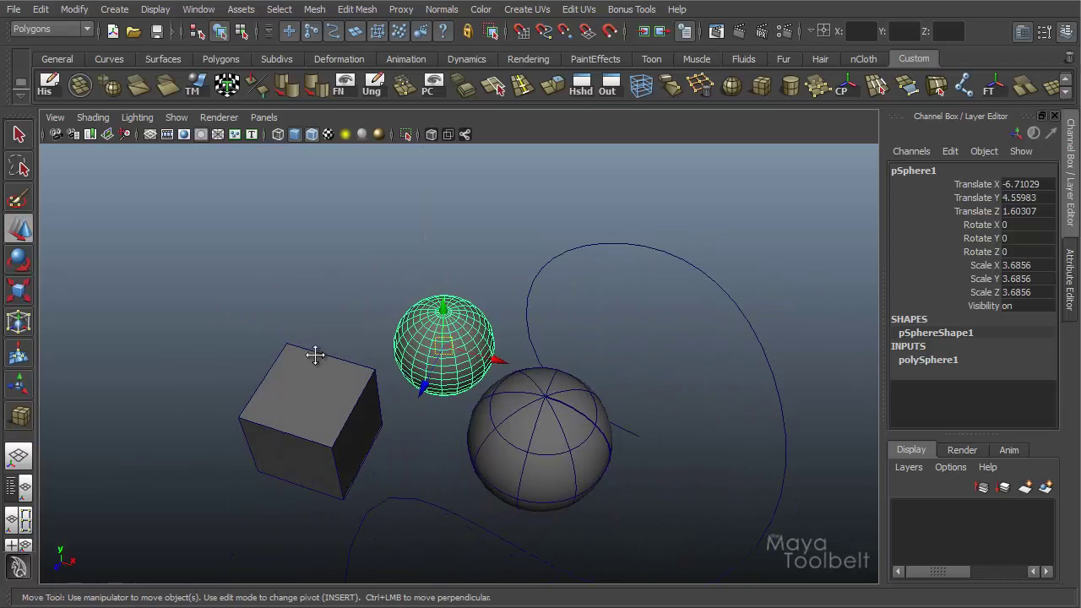
alt+middle_drag(316, 355, 397, 280)
alt+right_drag(545, 334, 760, 355)
alt+middle_drag(451, 249, 383, 486)
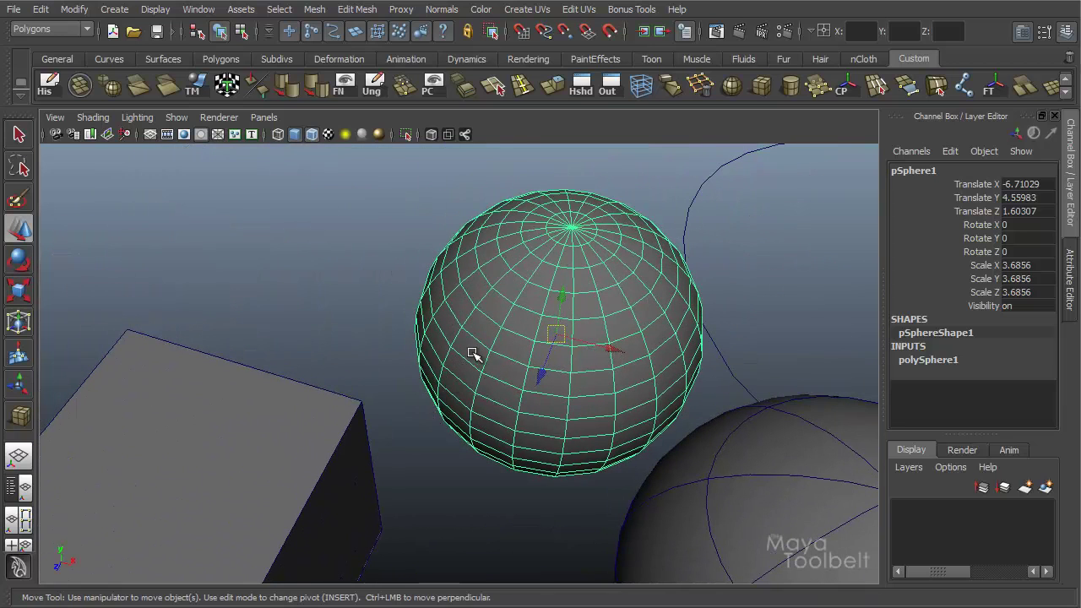
right_click(473, 354)
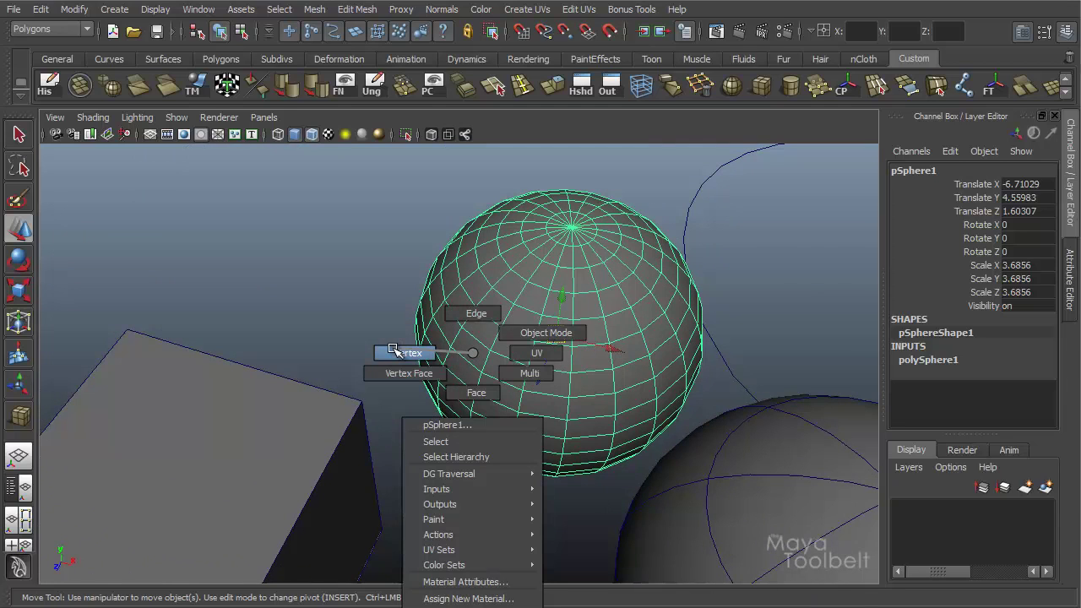
right_drag(416, 357, 401, 353)
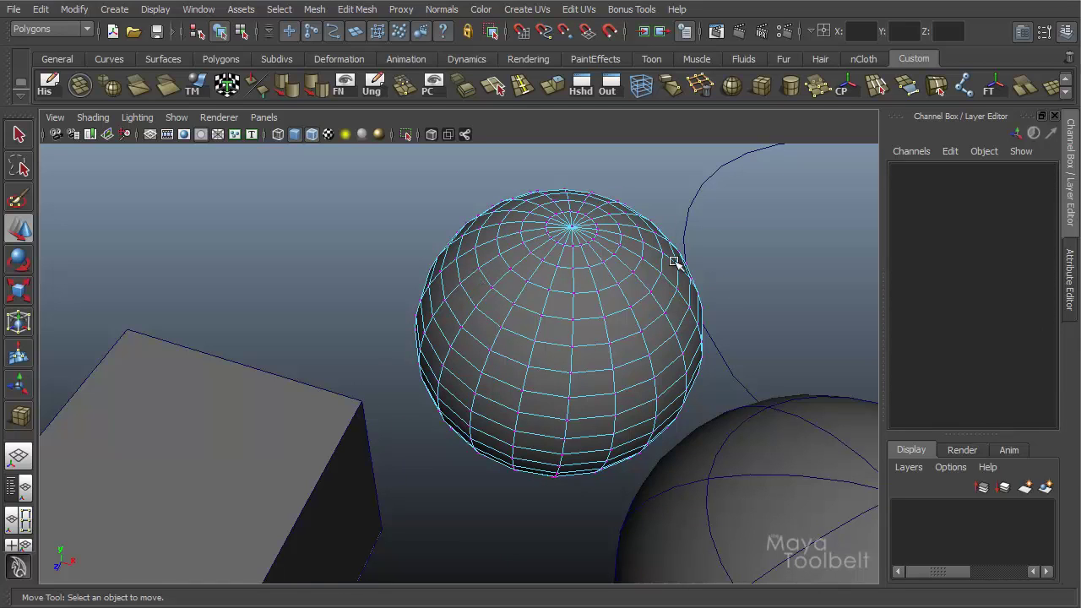
click(452, 346)
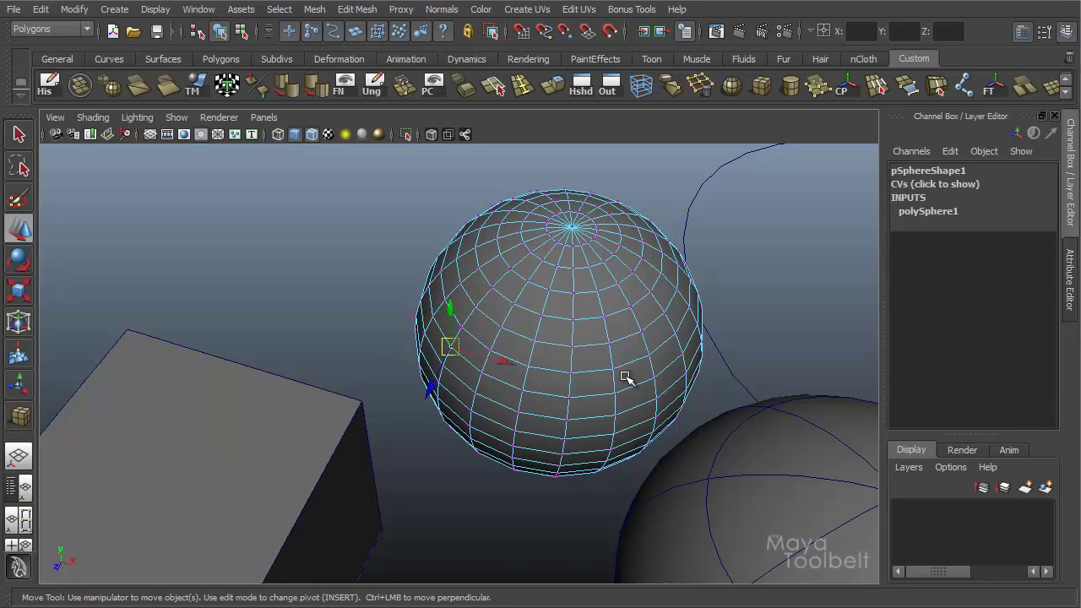
drag(440, 362, 358, 354)
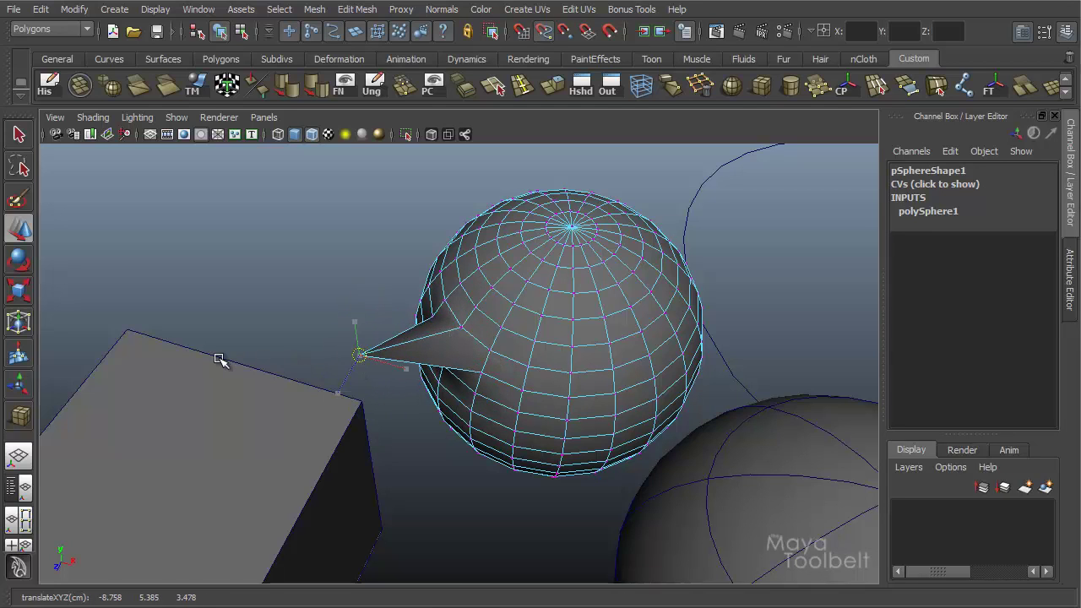
- Snap the pulled-out vertex onto the cube's rear top edge and slide it along that edge
middle_drag(218, 359, 167, 341)
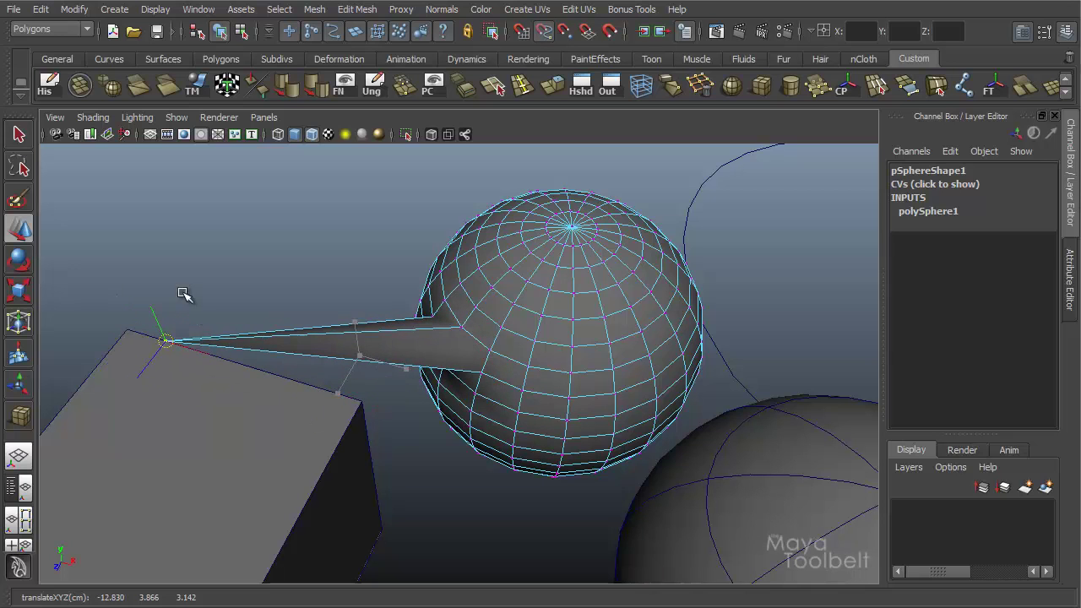
middle_drag(184, 293, 348, 322)
middle_drag(246, 320, 241, 343)
- Try snapping the vertex onto a NURBS sphere isoparm at about X -3.9, Y 4, Z 4, and undo the vertex snaps
alt+drag(288, 299, 453, 346)
middle_drag(450, 355, 479, 369)
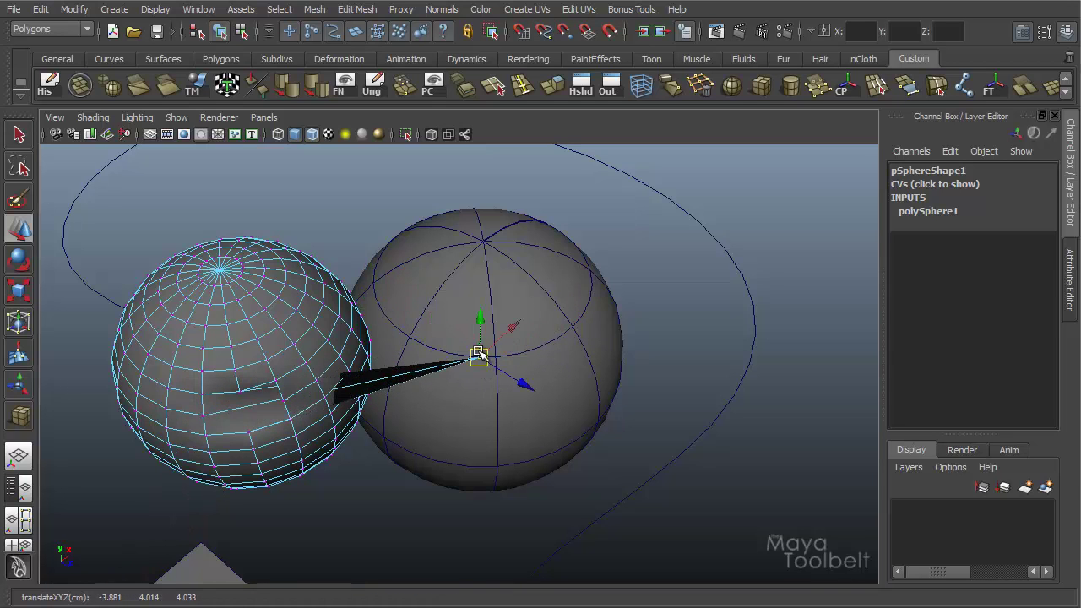
key(ctrl+z)
alt+drag(251, 364, 229, 379)
key(ctrl+z)
- Try snapping the spike vertex onto a nearby edge of its own sphere, at about X -7.6, Y 5.7, Z 2.9, and undo it
alt+drag(240, 419, 179, 429)
alt+middle_drag(145, 394, 434, 398)
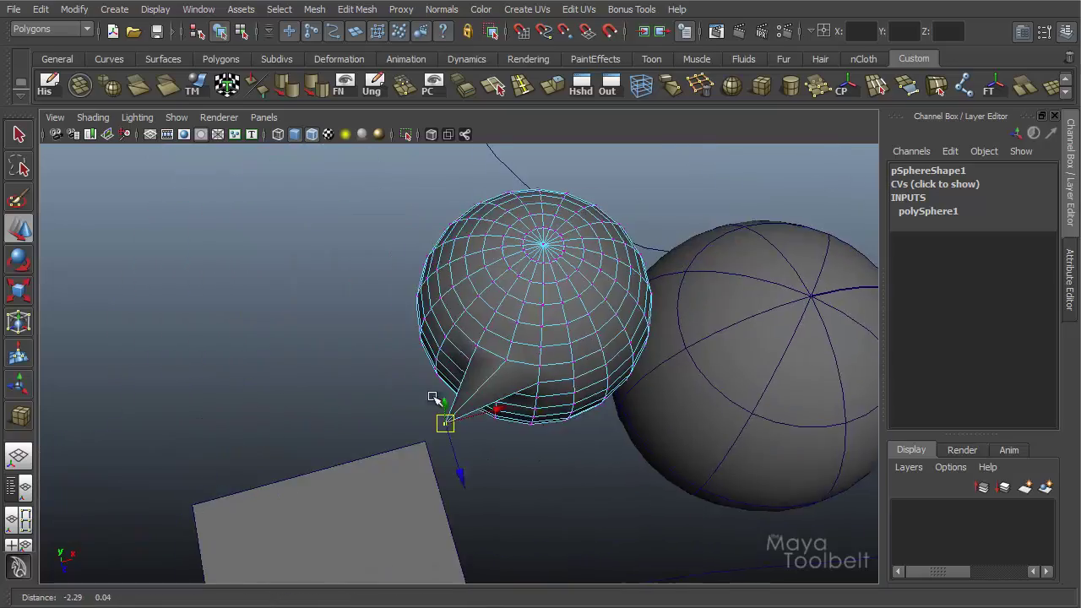
alt+right_drag(433, 397, 563, 335)
alt+middle_drag(562, 335, 381, 346)
alt+right_drag(381, 346, 524, 364)
alt+drag(524, 364, 365, 294)
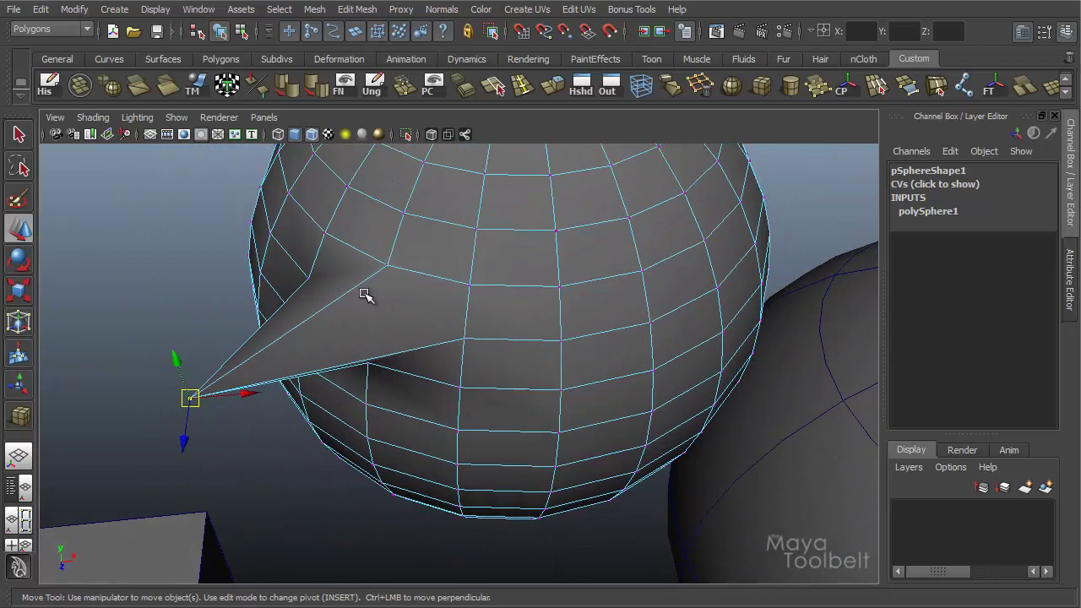
middle_click(406, 268)
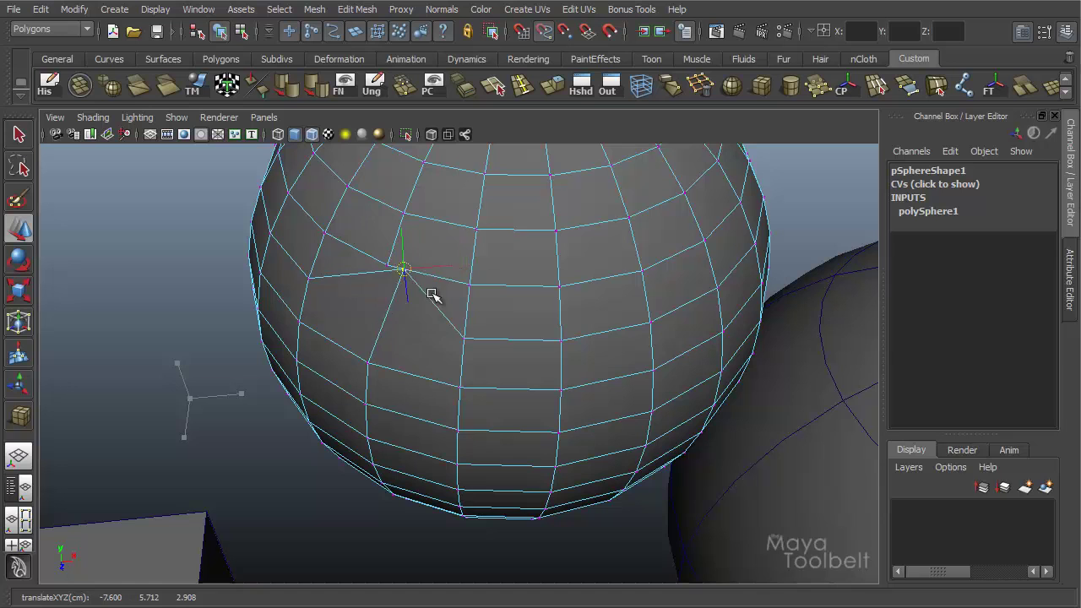
key(ctrl+z)
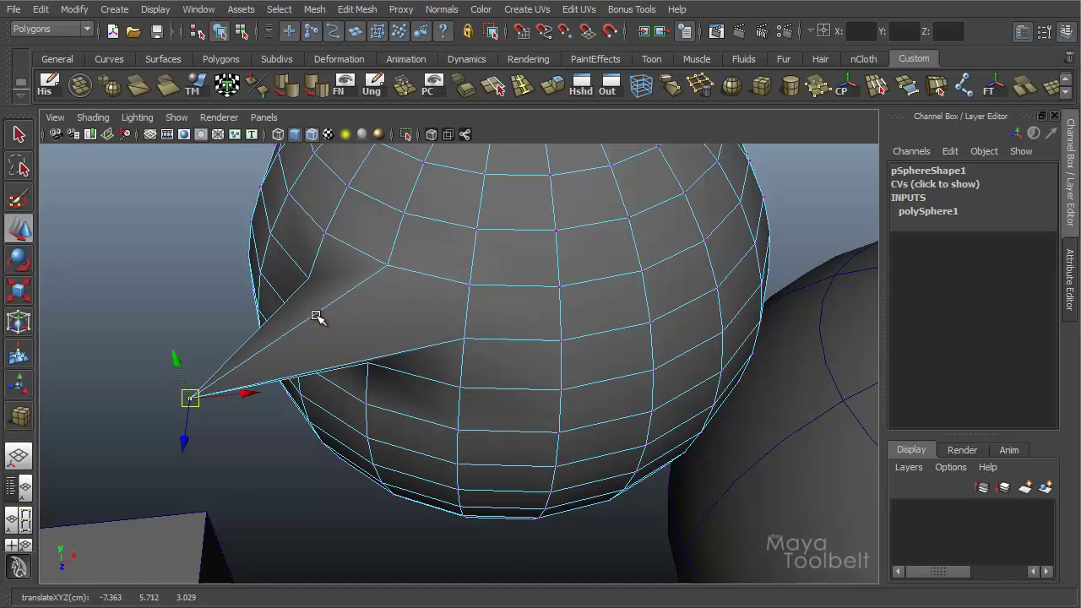
- Select a vertex beside the spike and slide it with curve snapping along the polygon sphere's adjoining horizontal edge
alt+drag(316, 316, 437, 314)
click(466, 318)
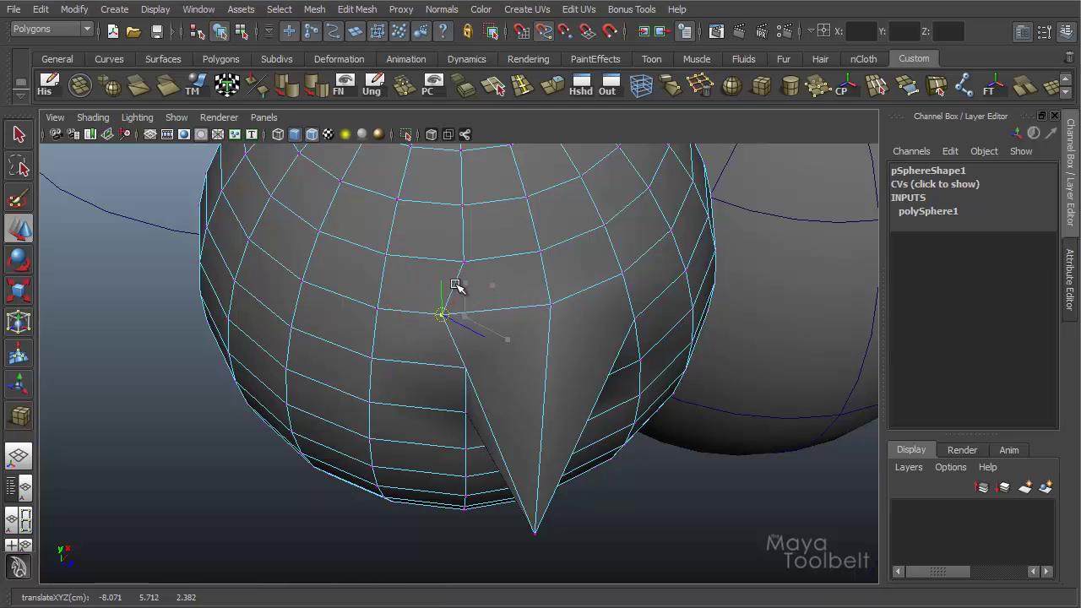
drag(450, 286, 421, 287)
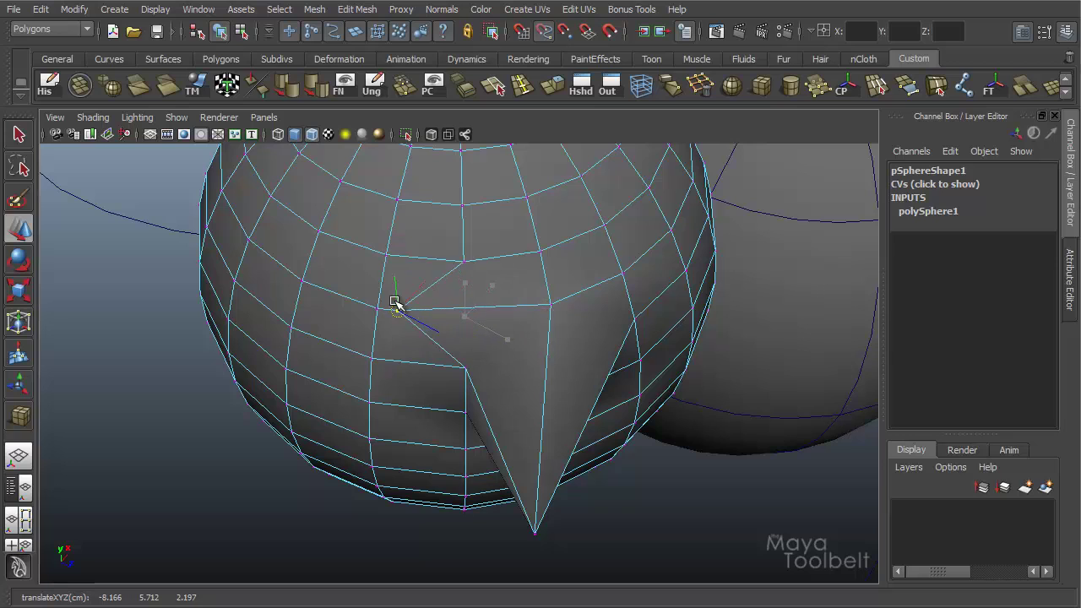
drag(396, 302, 481, 287)
- Switch the cube to vertex mode and select its top corner vertex on the +X, +Z side
alt+right_drag(482, 287, 473, 229)
alt+drag(523, 228, 311, 357)
alt+middle_drag(311, 357, 638, 326)
alt+right_drag(638, 325, 737, 345)
alt+drag(422, 402, 409, 353)
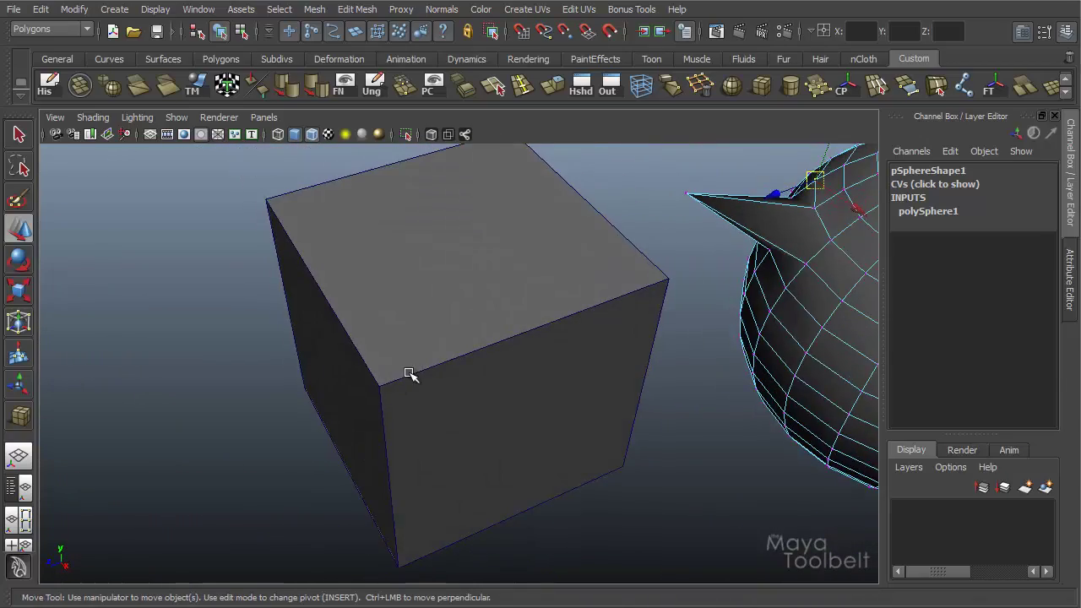
click(409, 374)
right_drag(451, 376, 386, 381)
click(381, 386)
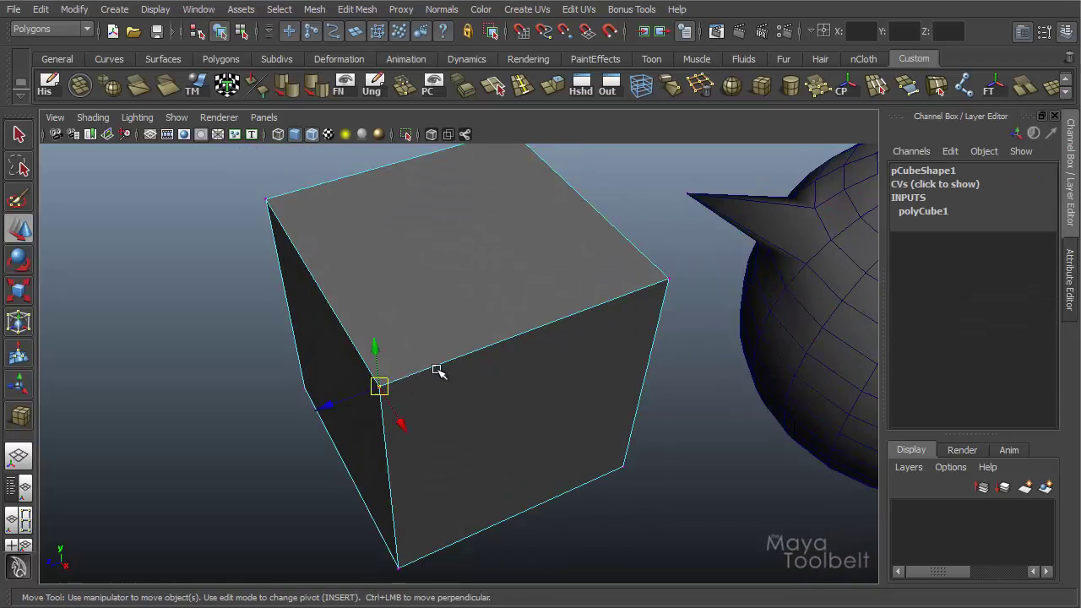
- Snap the cube's selected corner vertex along its adjoining top edge, to about X -9, Y 3.9, Z 6.3
mouse_move(437, 369)
alt+mouse_down()
mouse_move(471, 358)
mouse_move(443, 357)
alt+mouse_up()
alt+middle_drag(444, 356, 442, 352)
alt+right_drag(442, 352, 654, 362)
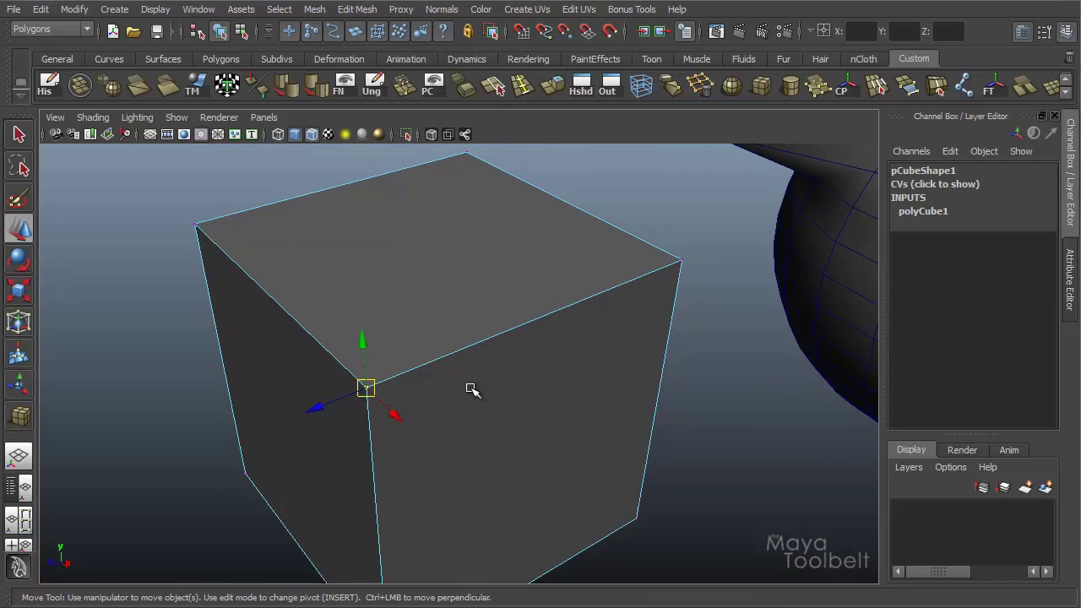
alt+drag(471, 390, 348, 369)
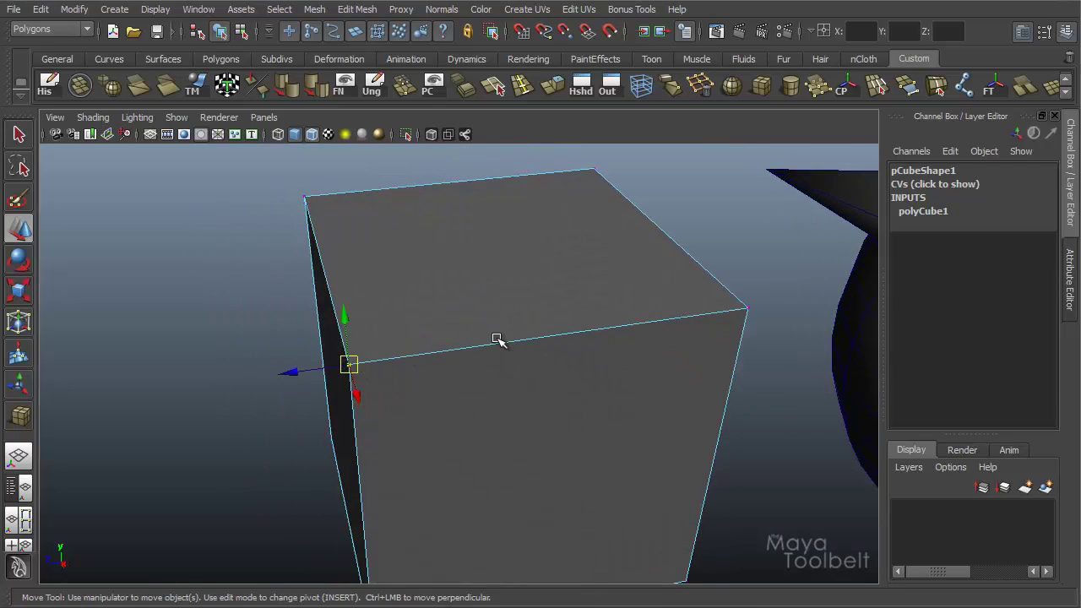
alt+drag(644, 326, 560, 379)
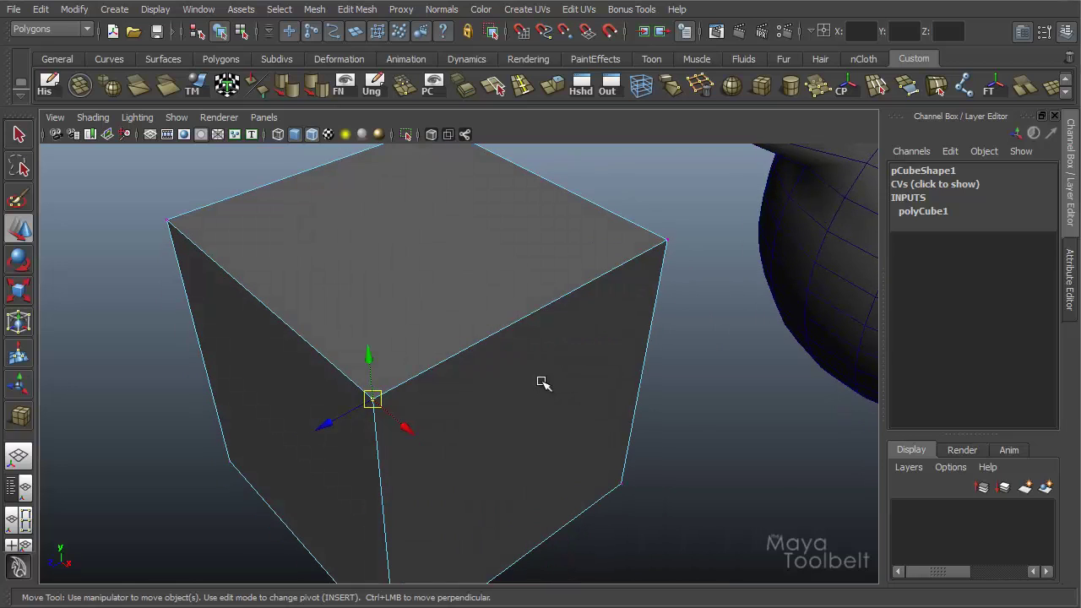
middle_drag(394, 386, 502, 448)
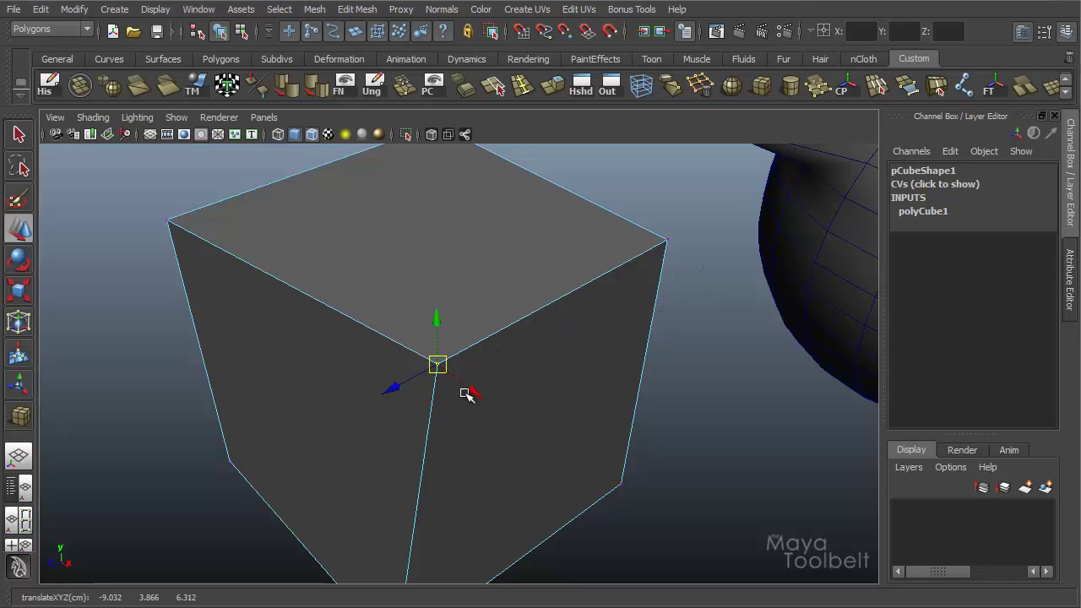
drag(463, 390, 505, 394)
- Select the upper and lower vertices of the cube's vertical edge on the -X, +Z side
alt+drag(603, 409, 377, 427)
alt+drag(510, 437, 372, 375)
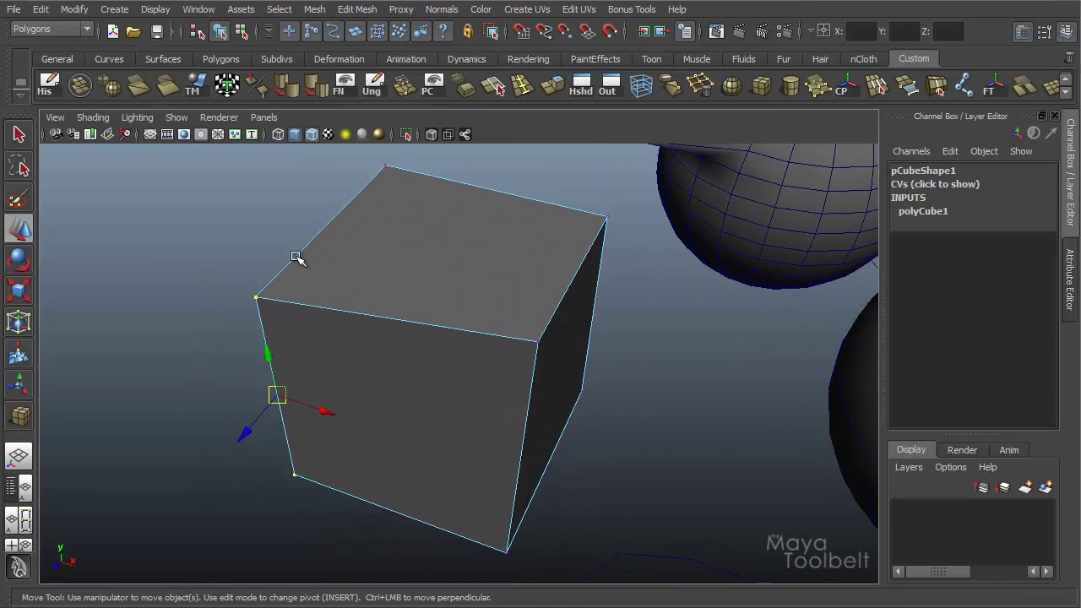
alt+drag(368, 372, 346, 356)
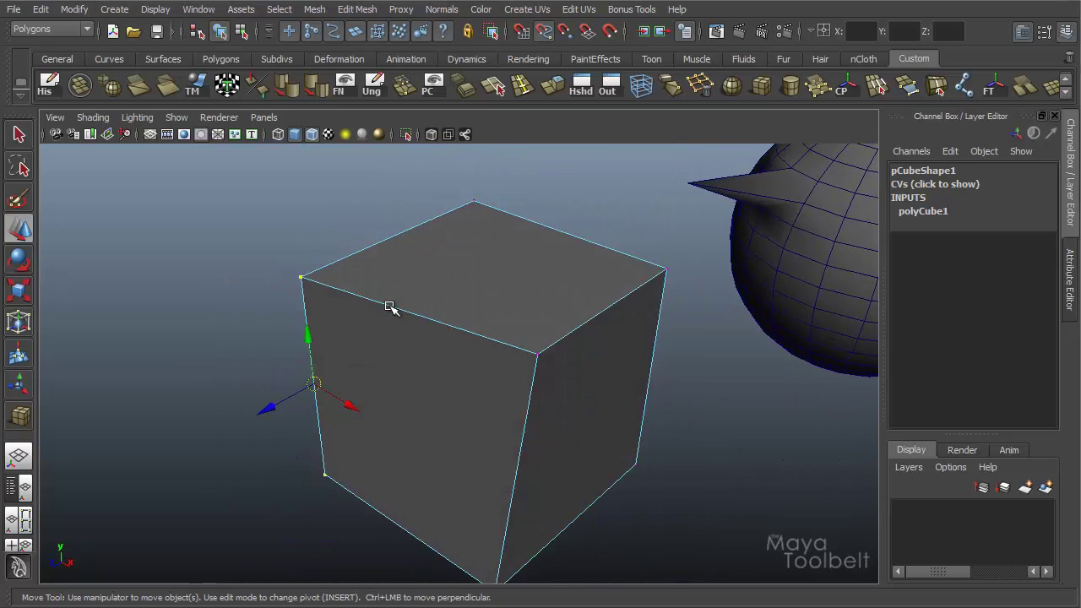
- Try snapping both selected vertices onto the cube's front top edge, at about X -10.1, Y 3.9, Z 6.5, and undo it
middle_drag(390, 306, 432, 340)
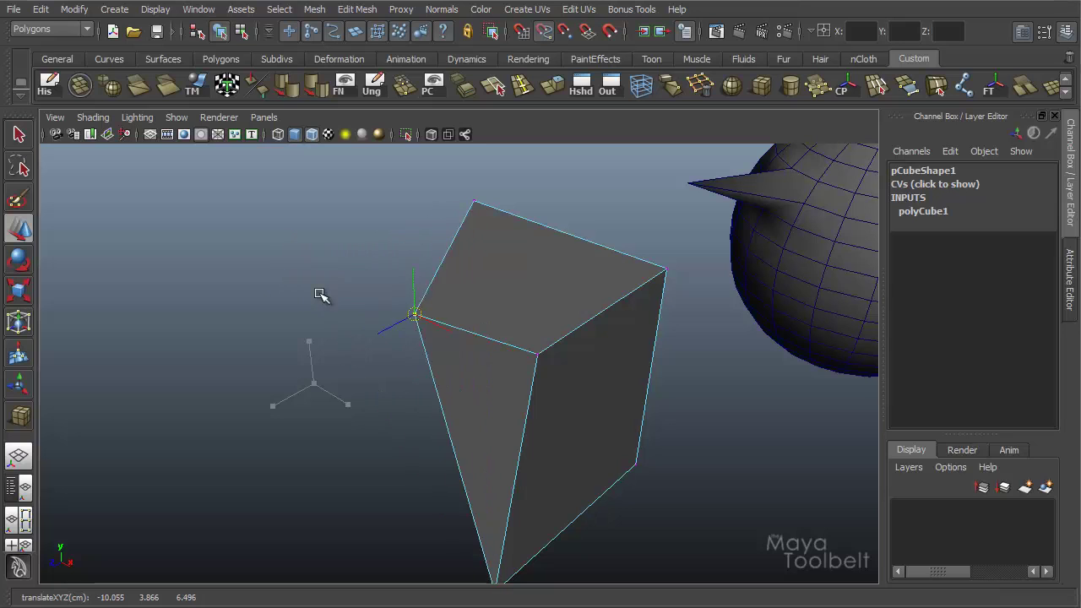
middle_drag(320, 294, 290, 286)
key(ctrl+z)
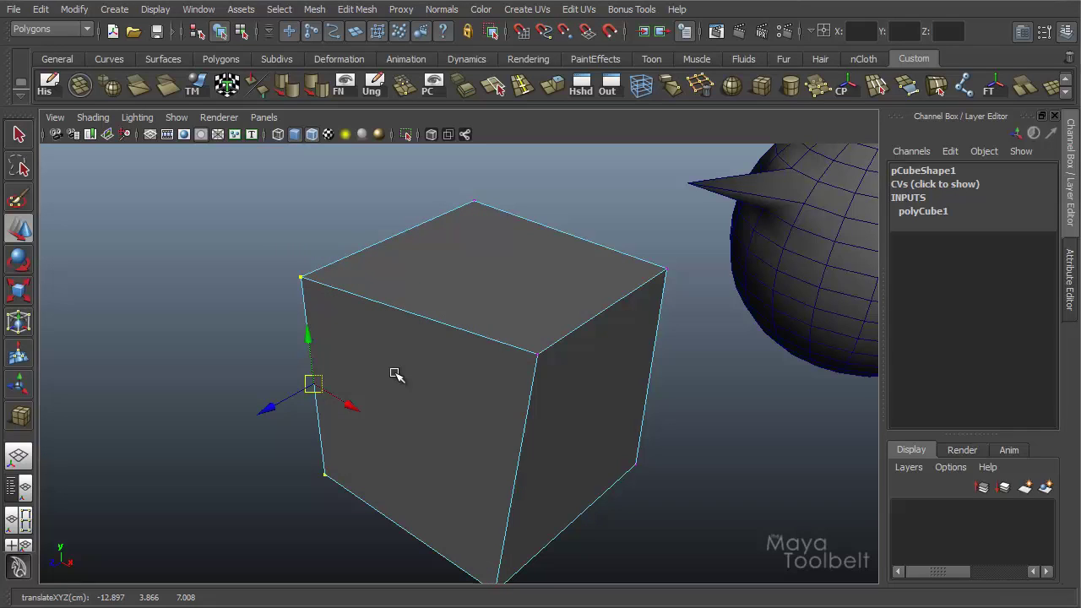
- Move the two selected vertices' pivot away from the cube to about X -13.9, Y 1.9, Z 7, and switch to the Rotate tool
key(d)
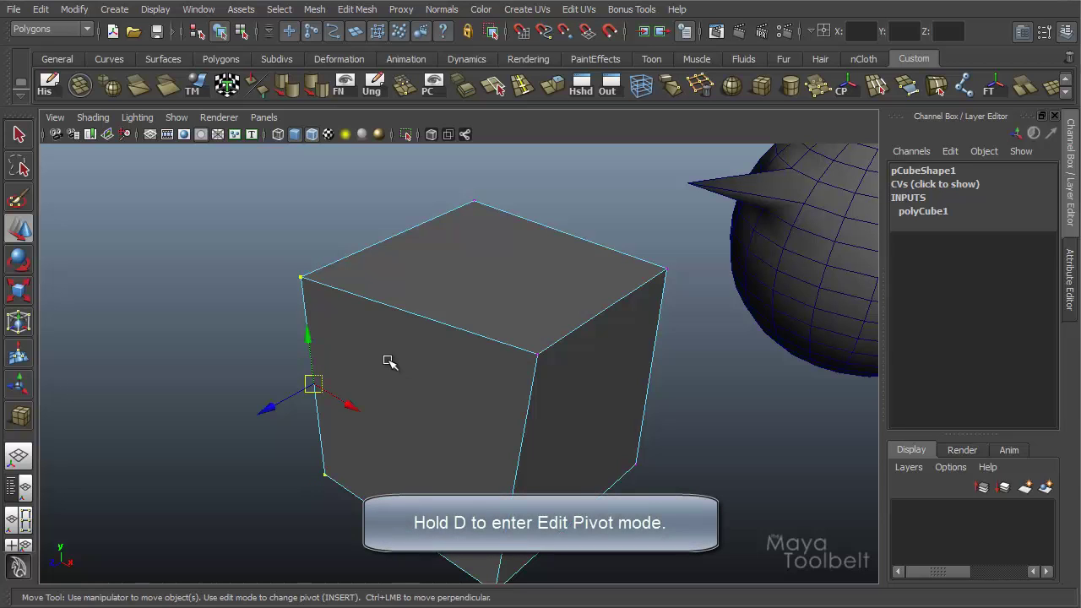
key(d)
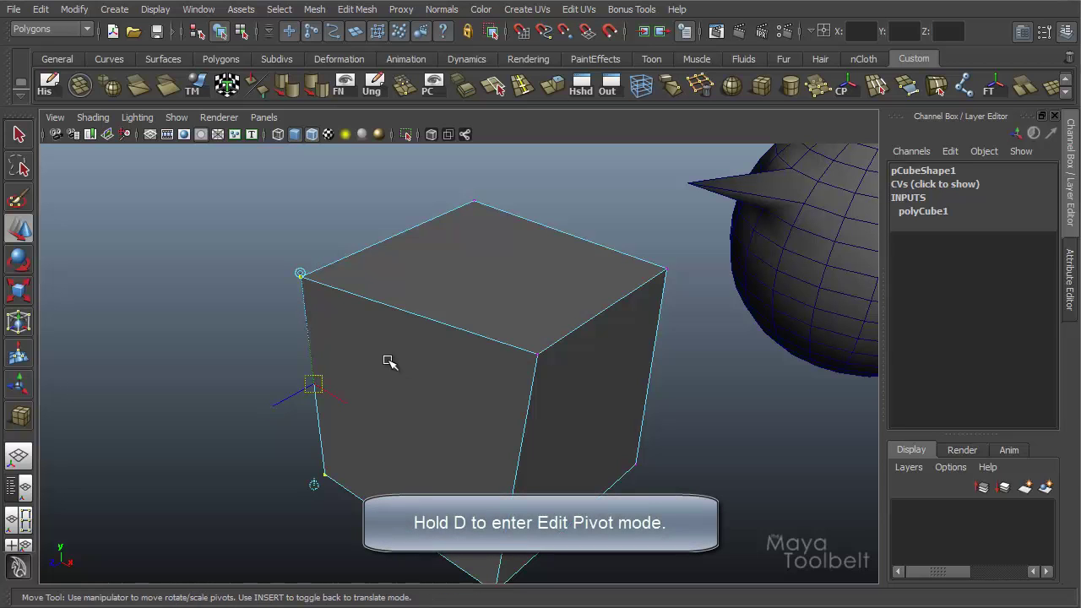
mouse_move(386, 361)
alt+mouse_down()
mouse_move(514, 380)
mouse_move(380, 381)
alt+mouse_up()
key(d)
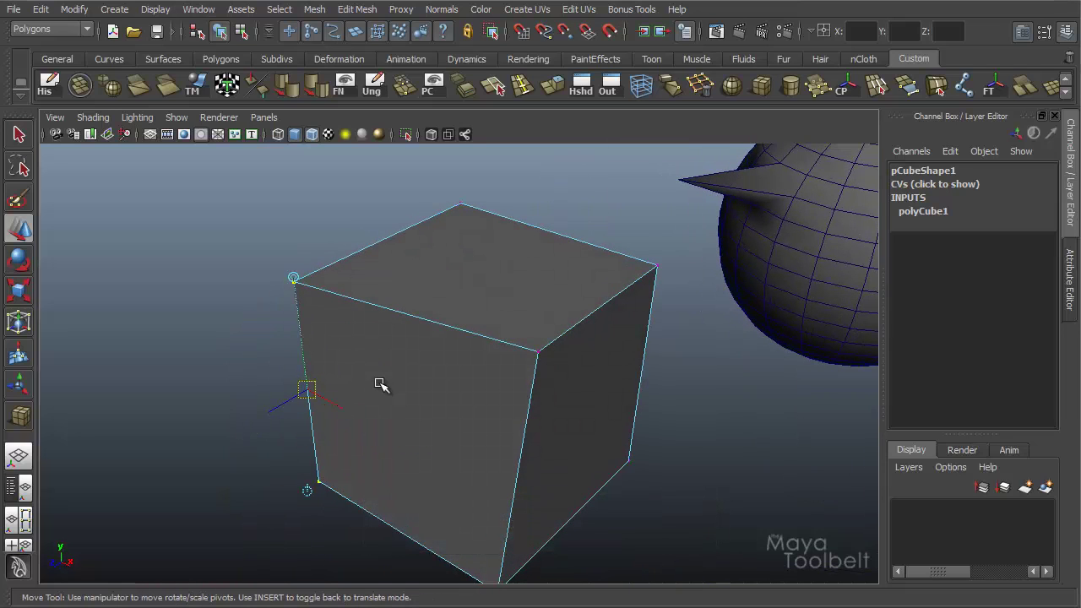
click(335, 398)
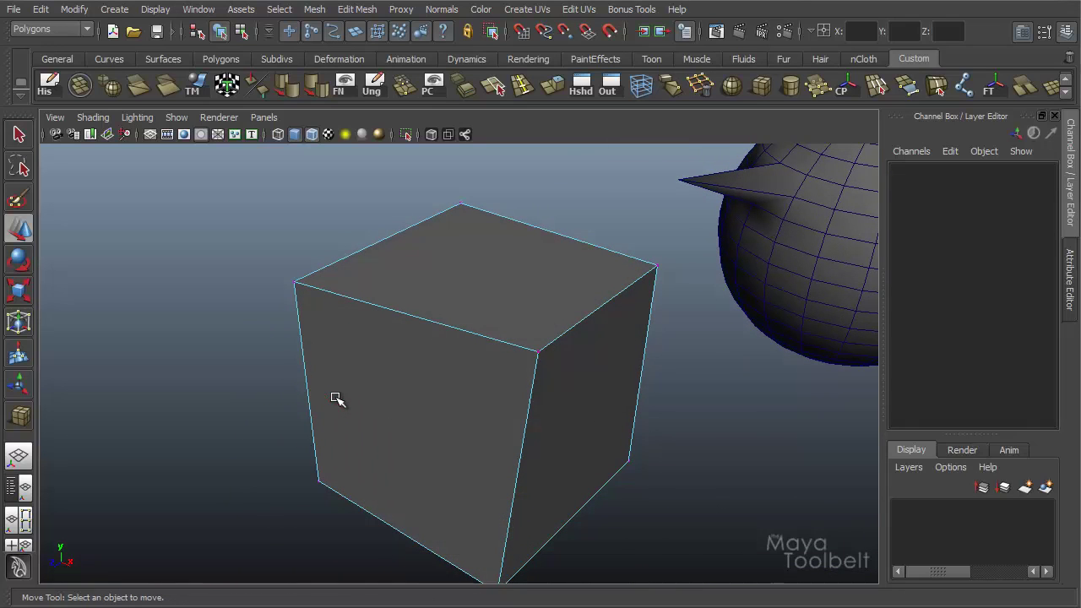
key(ctrl+z)
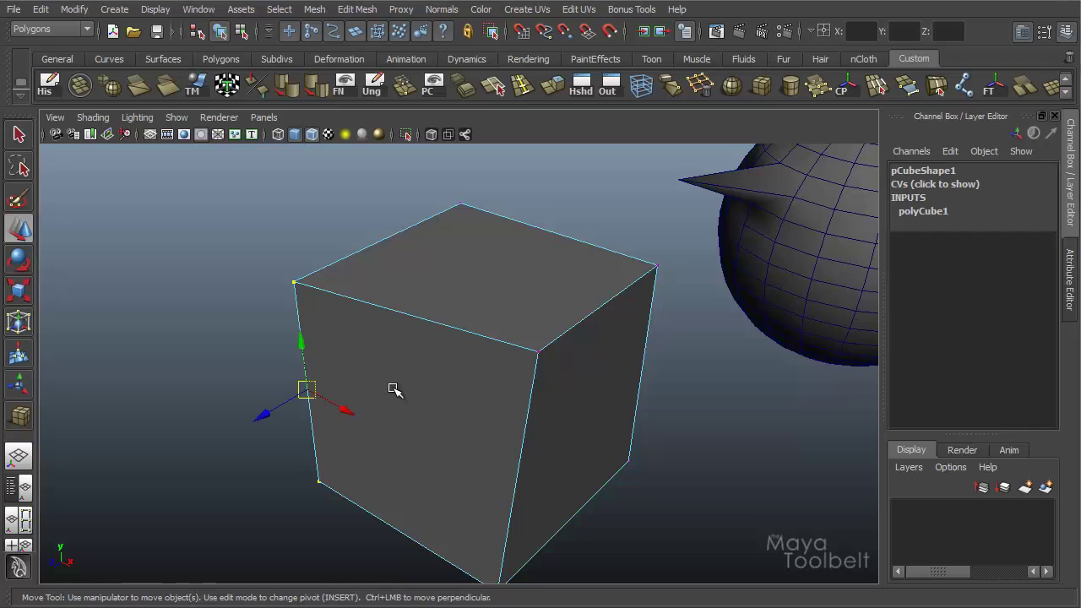
key(d)
drag(306, 389, 307, 354)
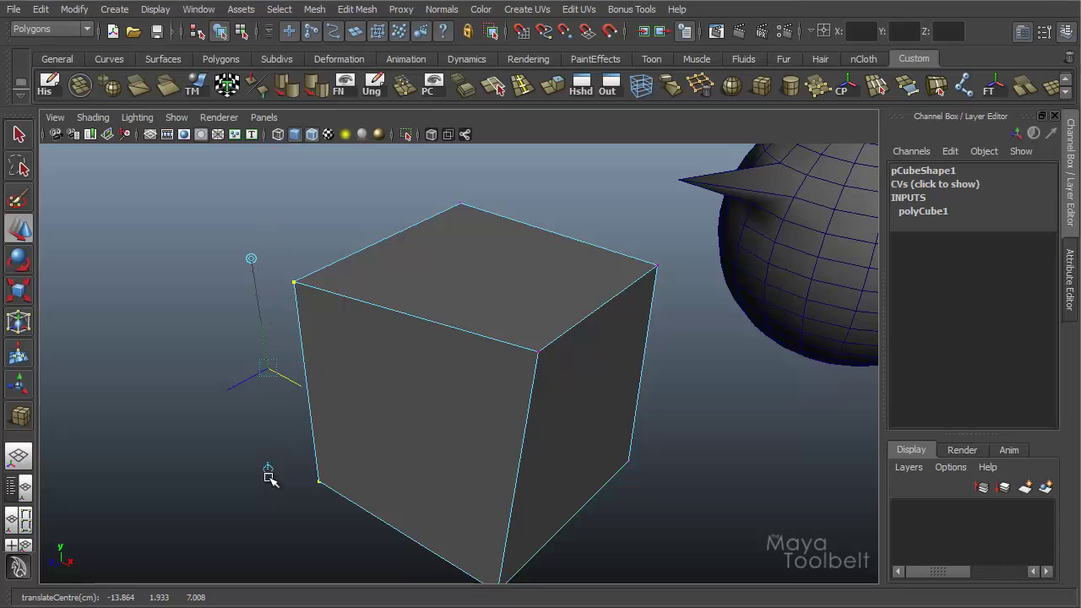
key(Insert)
key(e)
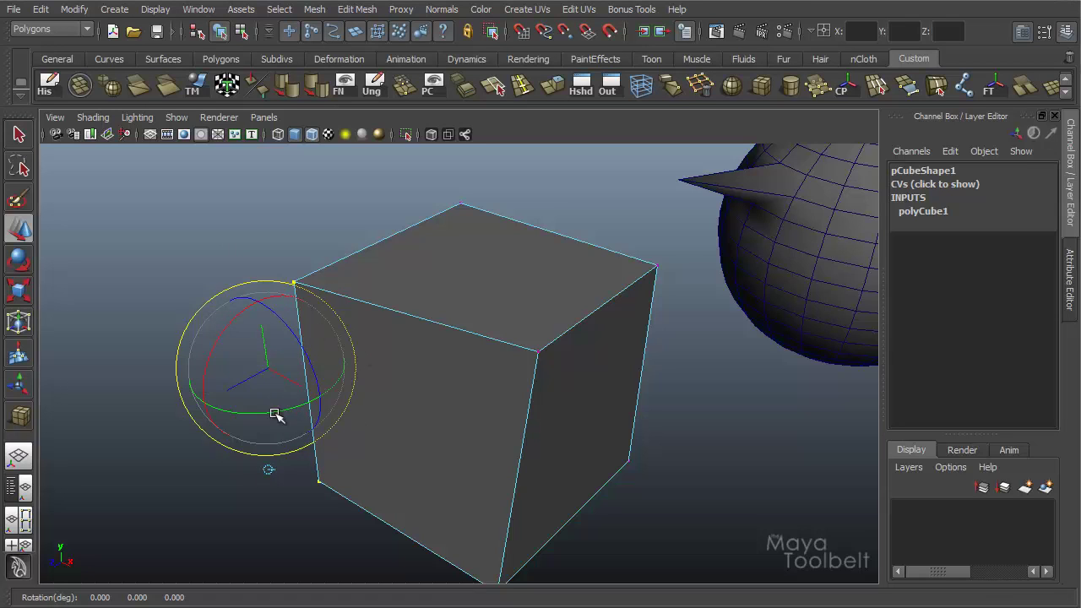
- Try rotating the two selected vertices' pivot by about 1.7° in Y and -1.4° in X, and return it to their edge
drag(276, 414, 292, 437)
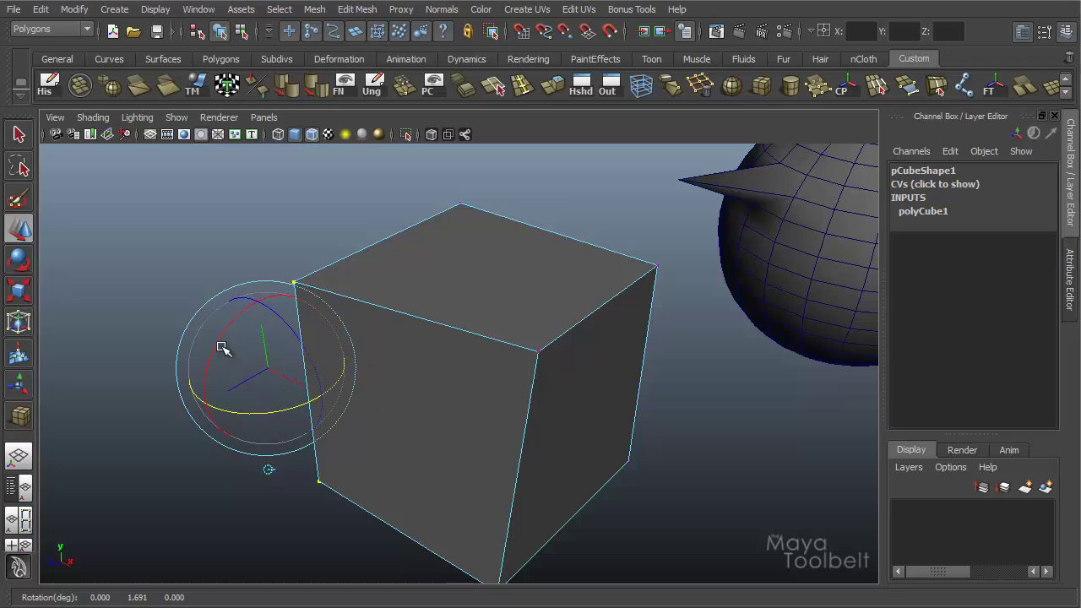
mouse_move(223, 349)
mouse_down()
mouse_move(237, 309)
mouse_move(227, 343)
mouse_up()
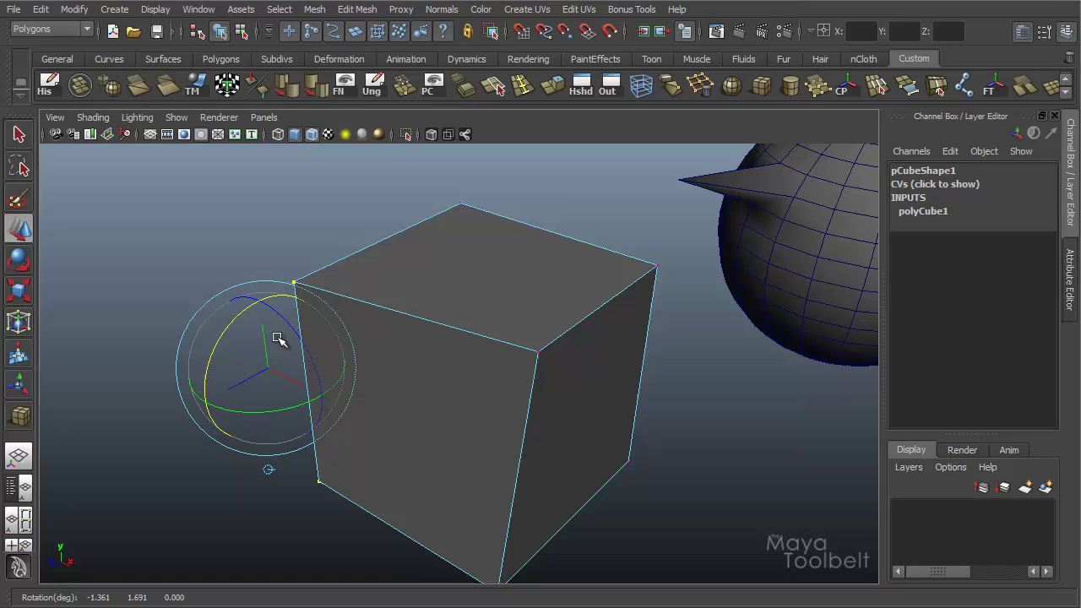
key(Insert)
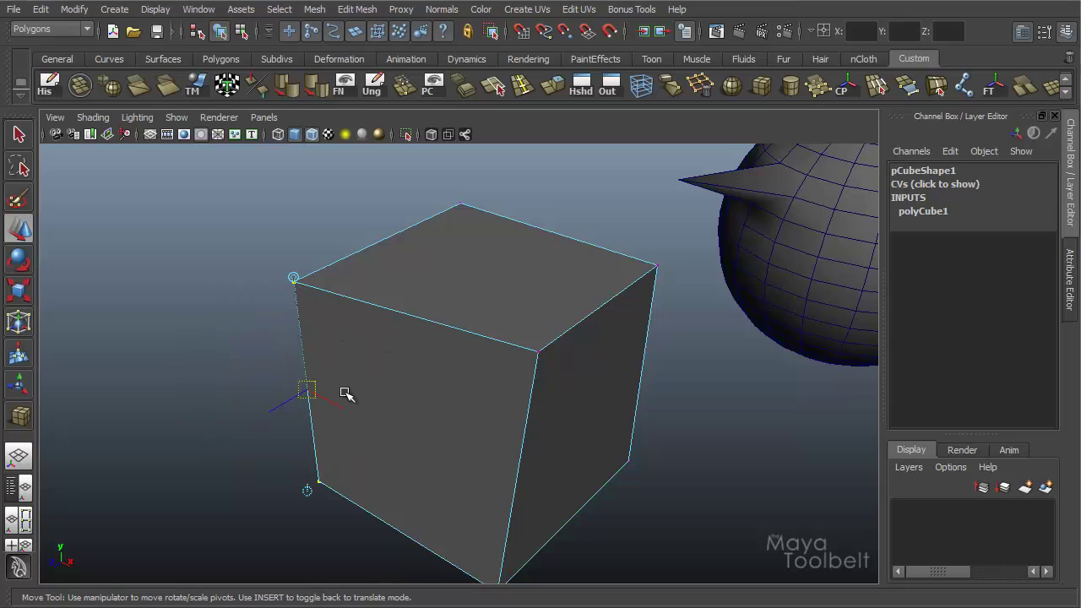
key(Insert)
key(Insert)
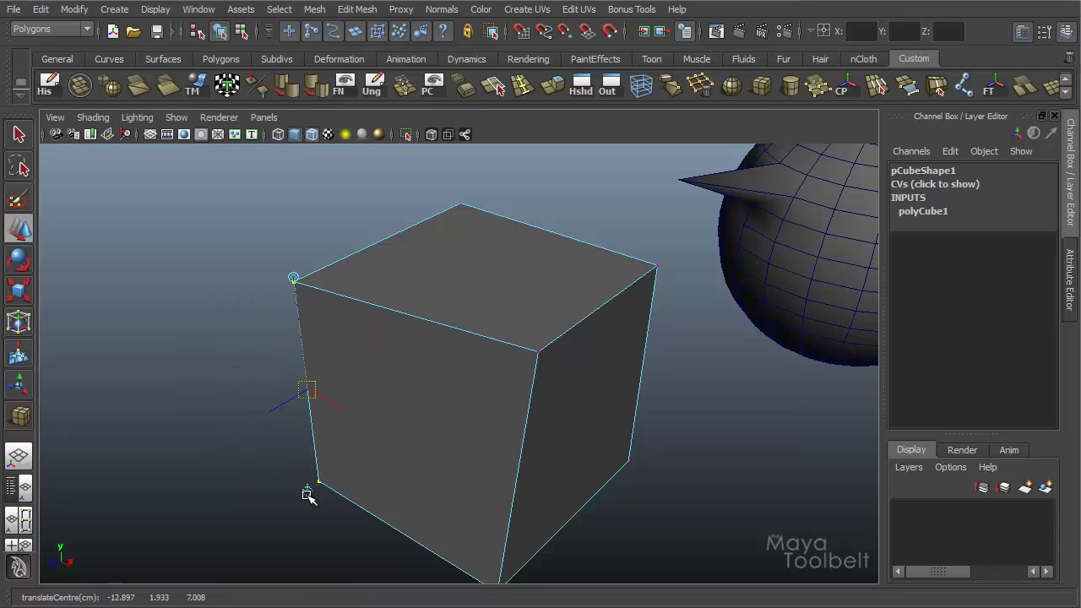
- Reselect the two vertices of the cube's -X, +Z vertical edge and move their pivot to about X -14, Y 2.3, Z 7.6
drag(275, 414, 380, 536)
key(Insert)
shift+drag(355, 343, 254, 246)
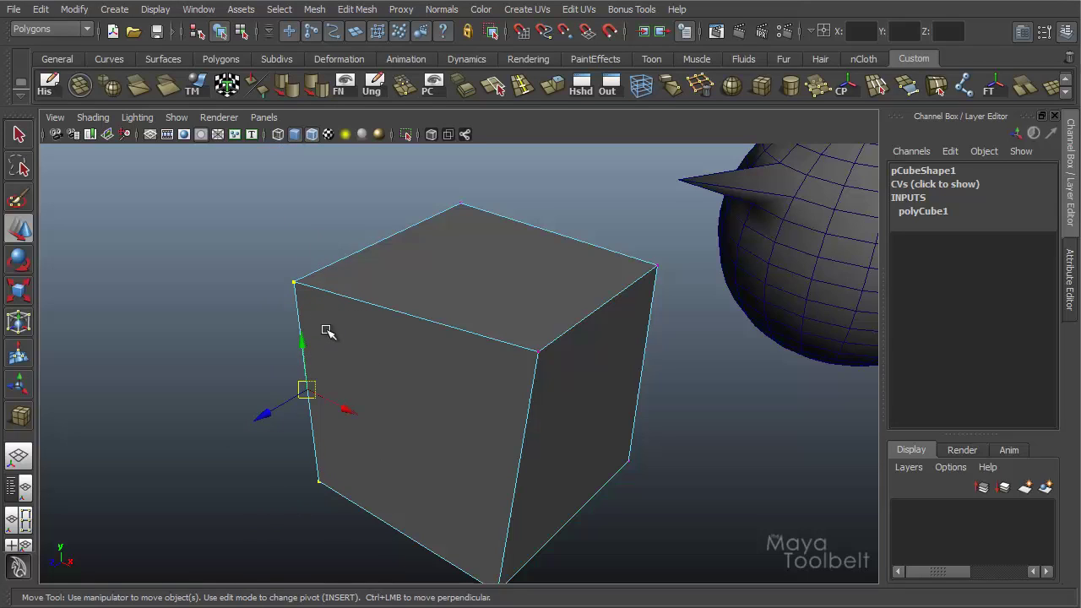
key(Insert)
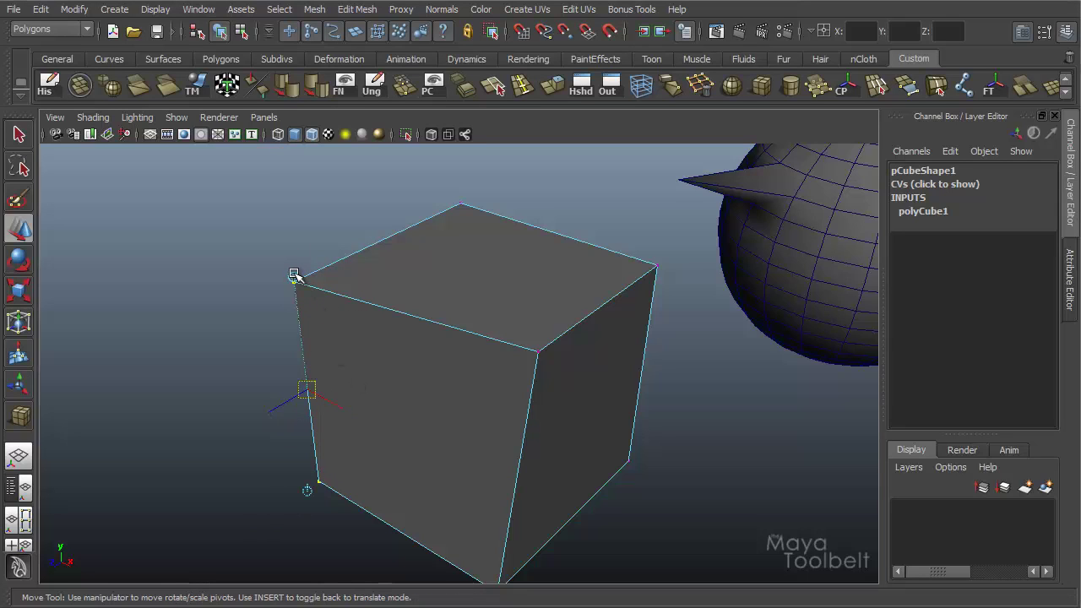
drag(307, 390, 231, 360)
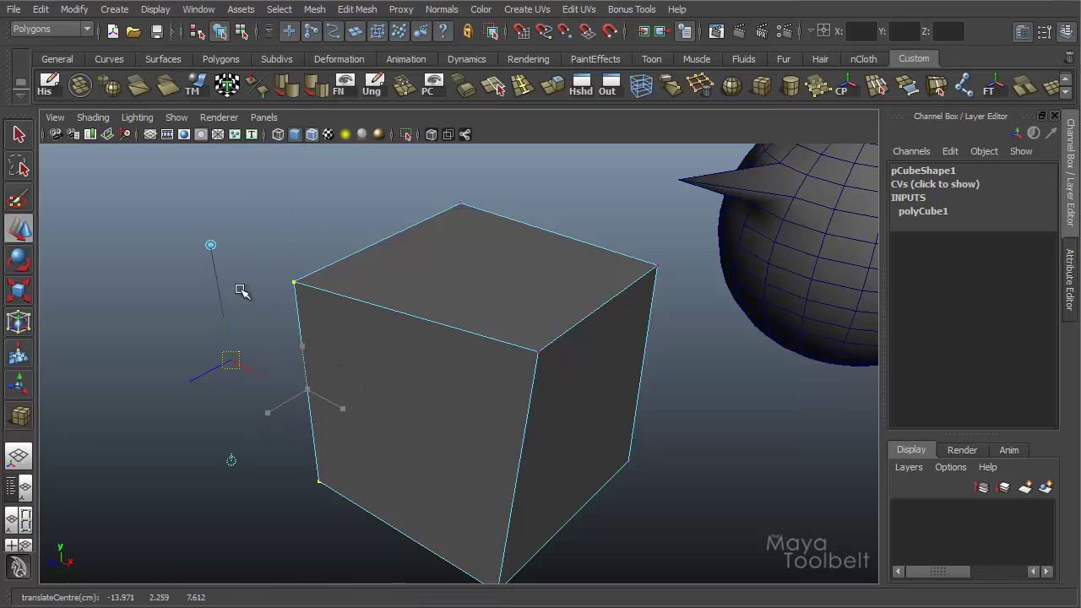
key(Insert)
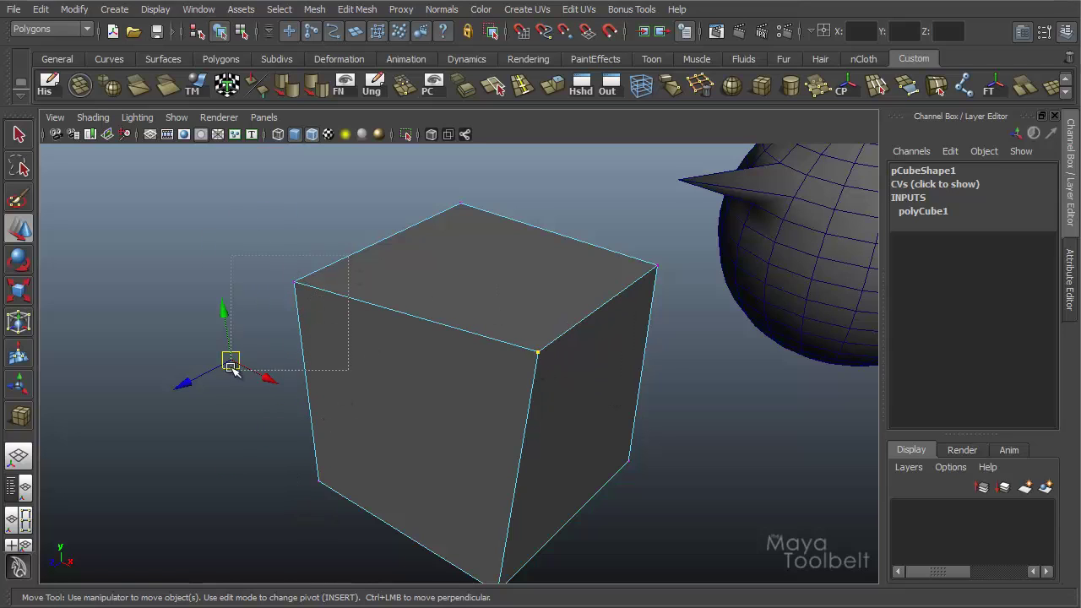
- Unpin the pivot so that it follows the selection, and select the cube's -X, +Z vertices individually
alt+drag(356, 408, 411, 426)
key(Insert)
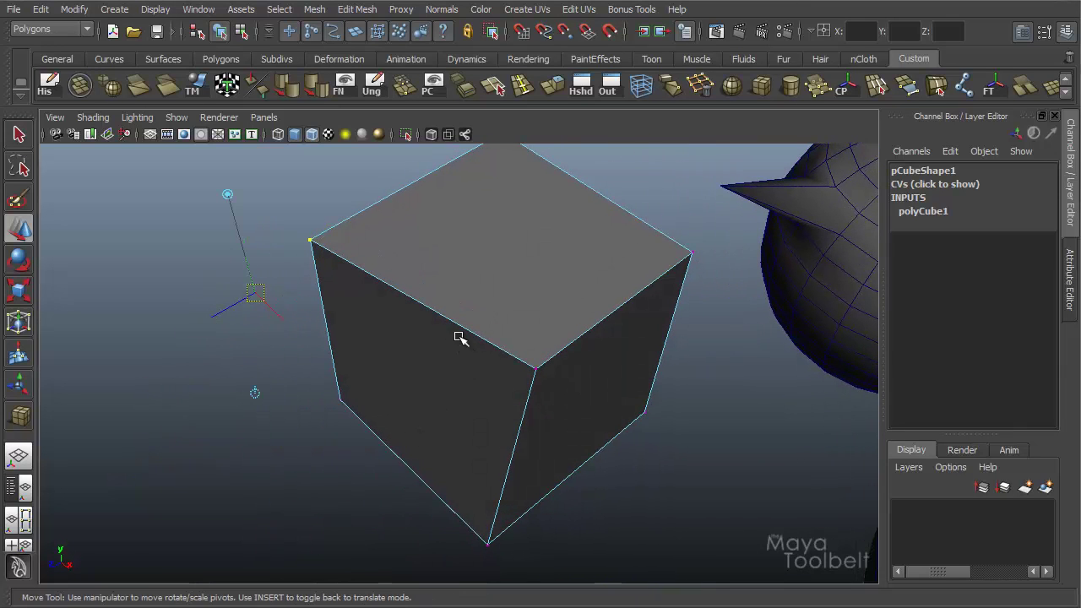
click(228, 189)
key(Insert)
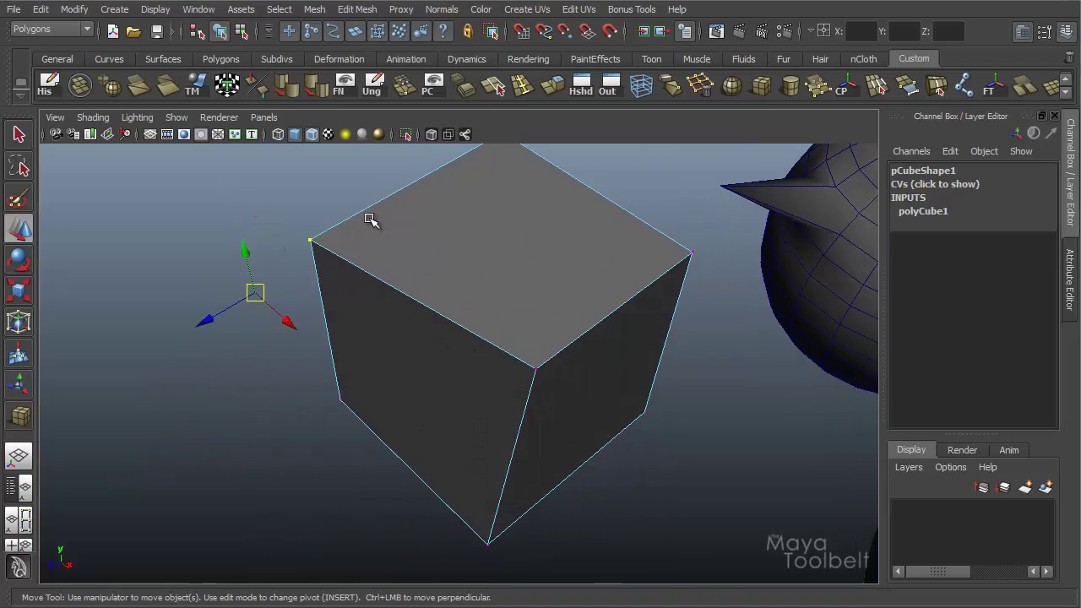
drag(369, 217, 263, 295)
drag(301, 326, 411, 458)
drag(363, 283, 259, 221)
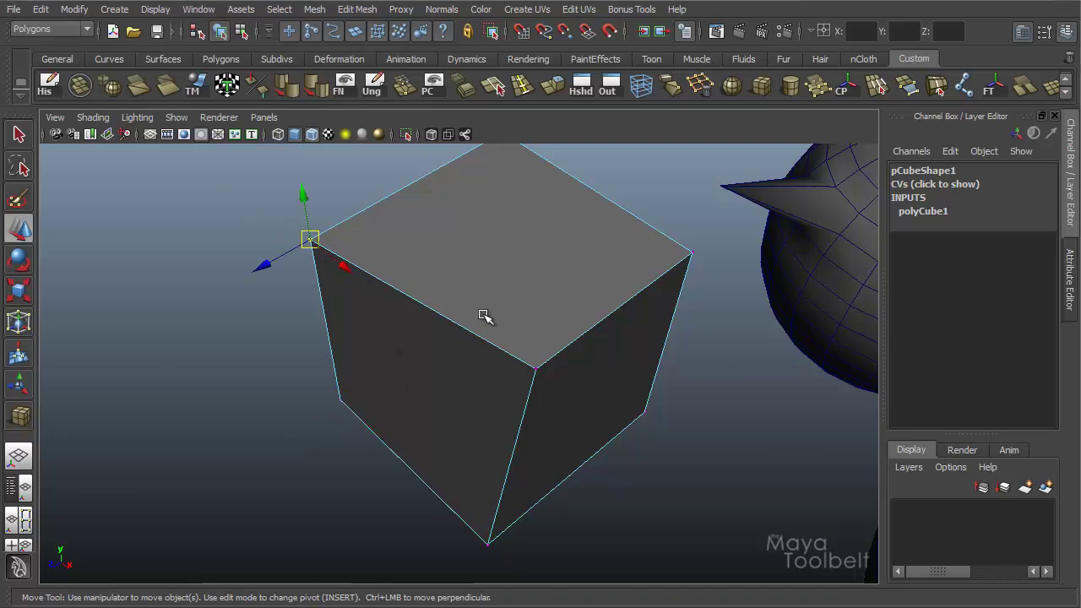
- Select both vertices of the cube's nearest vertical edge, and change the selection to the two vertices of the -X, +Z vertical edge
drag(484, 315, 575, 420)
drag(540, 494, 447, 574)
shift+drag(586, 359, 510, 424)
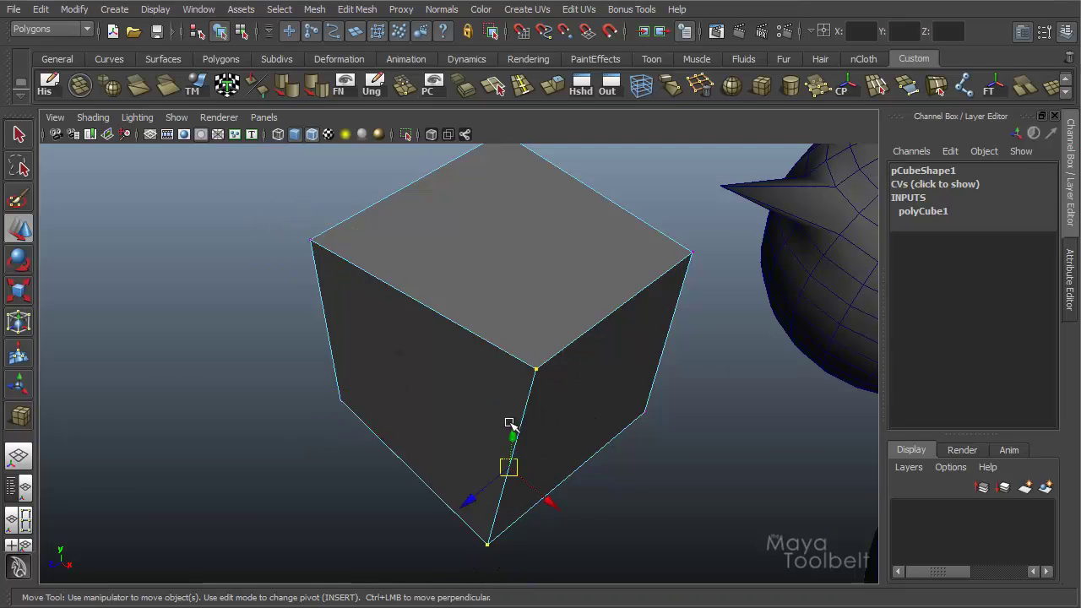
alt+drag(595, 423, 621, 395)
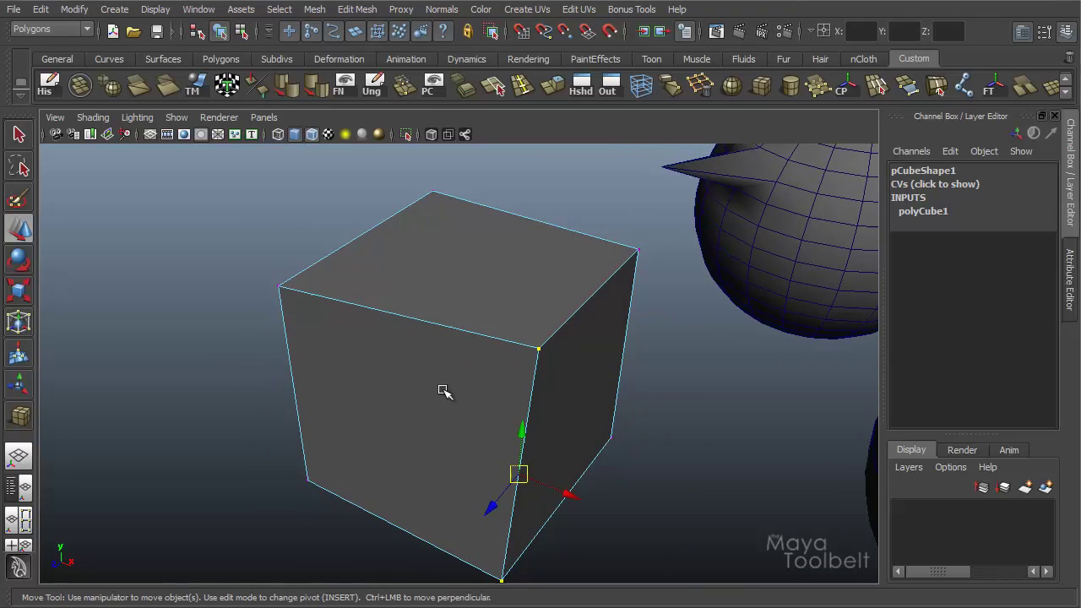
alt+middle_drag(396, 369, 416, 339)
drag(373, 213, 179, 545)
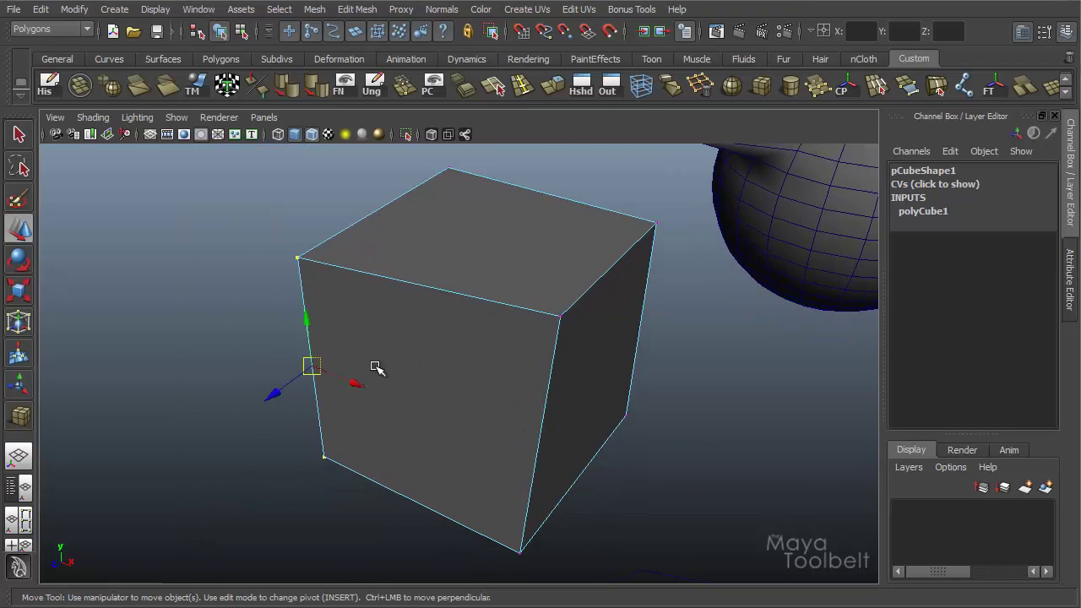
- Pin the two vertices' pivot and curve-snap it onto the cube's front top edge, at about X -9.7, Y 3.9, Z 6.4
alt+drag(377, 367, 370, 259)
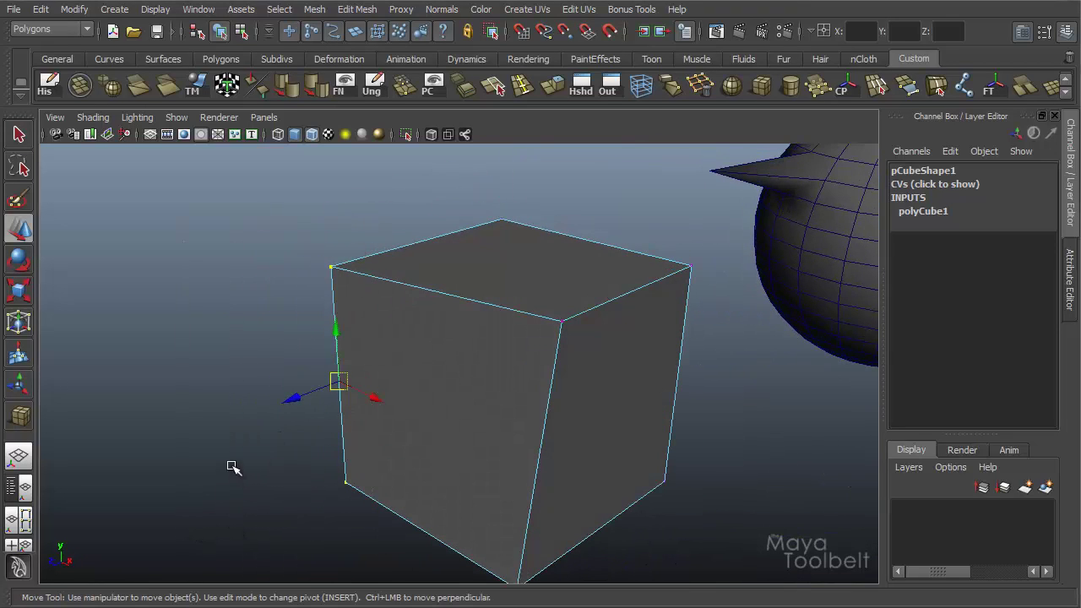
alt+drag(234, 467, 381, 435)
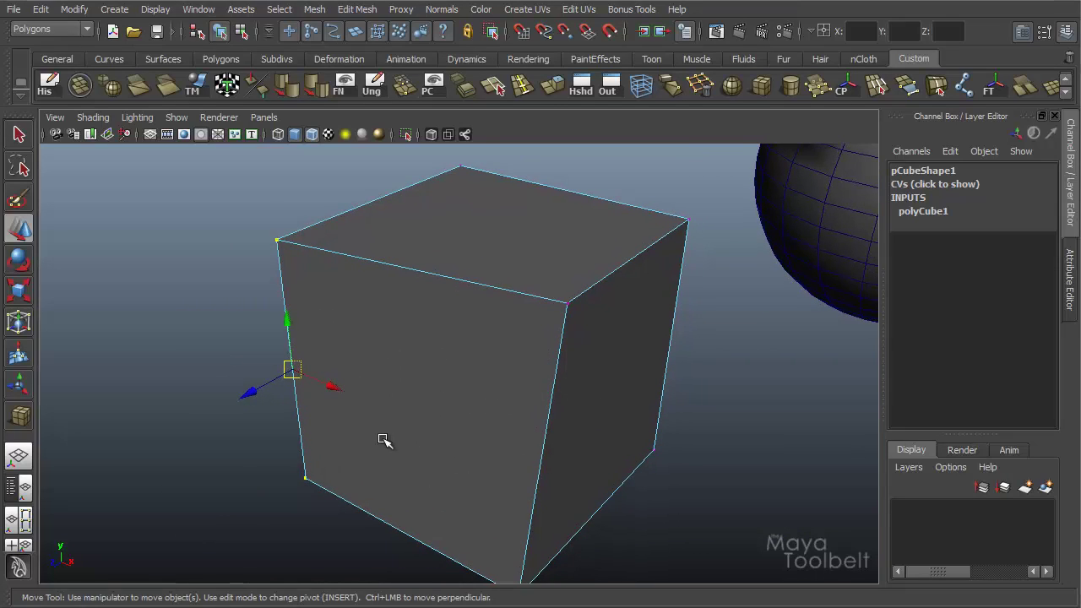
key(Insert)
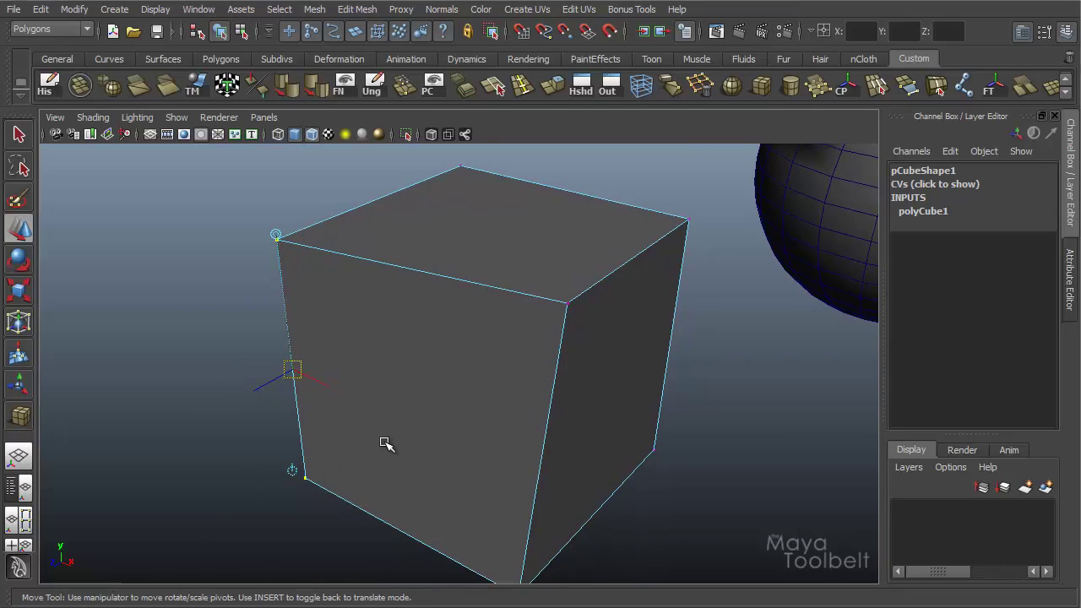
click(276, 232)
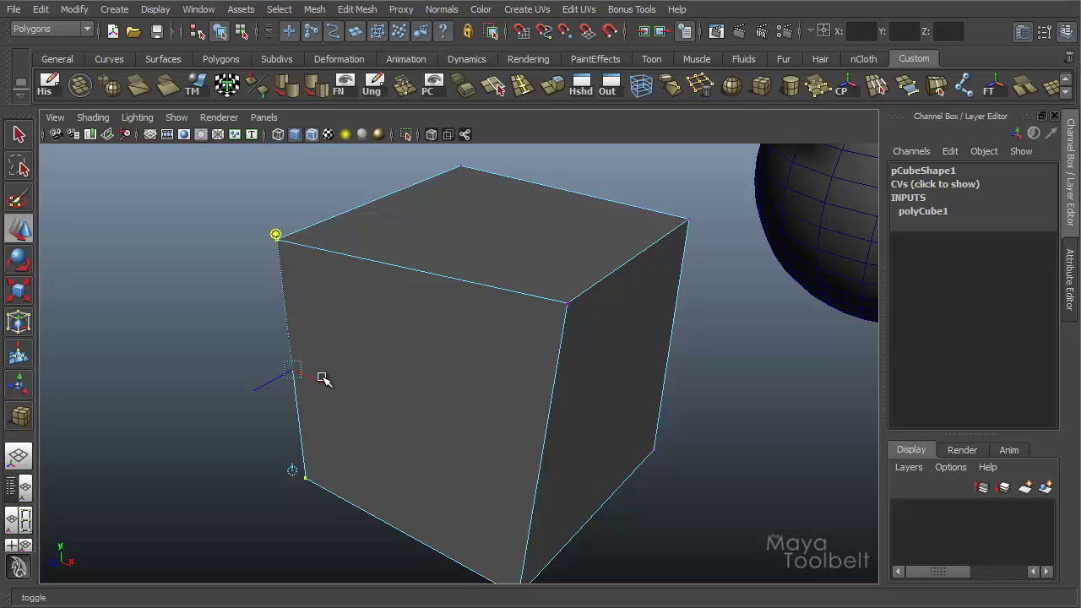
drag(293, 367, 309, 293)
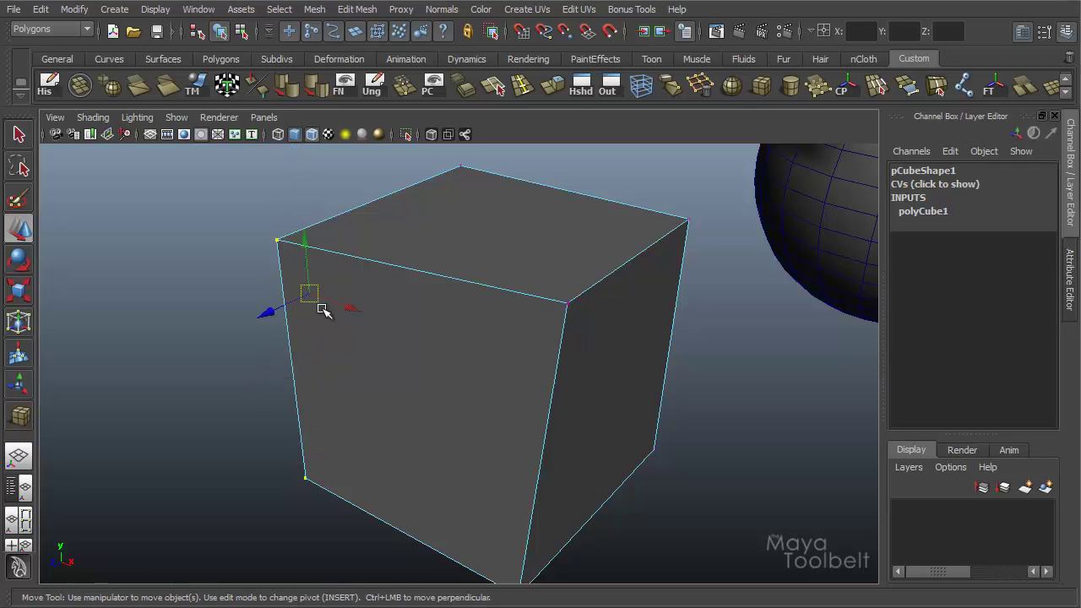
drag(336, 251, 518, 277)
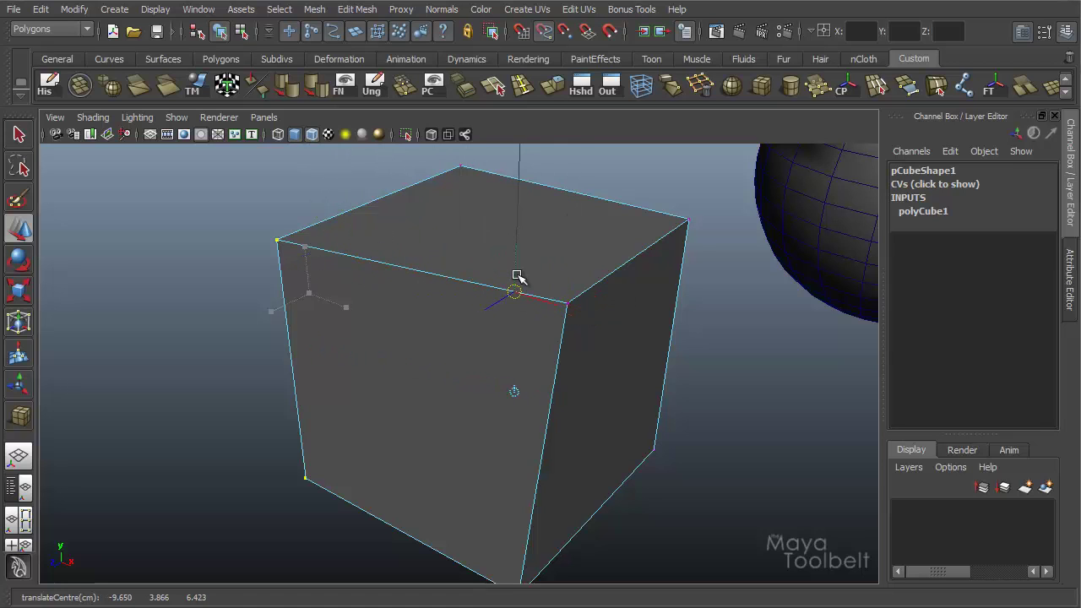
key(Insert)
- Select different cube vertices one after another and examine how the pinned pivot behaves from several angles
alt+drag(390, 340, 502, 343)
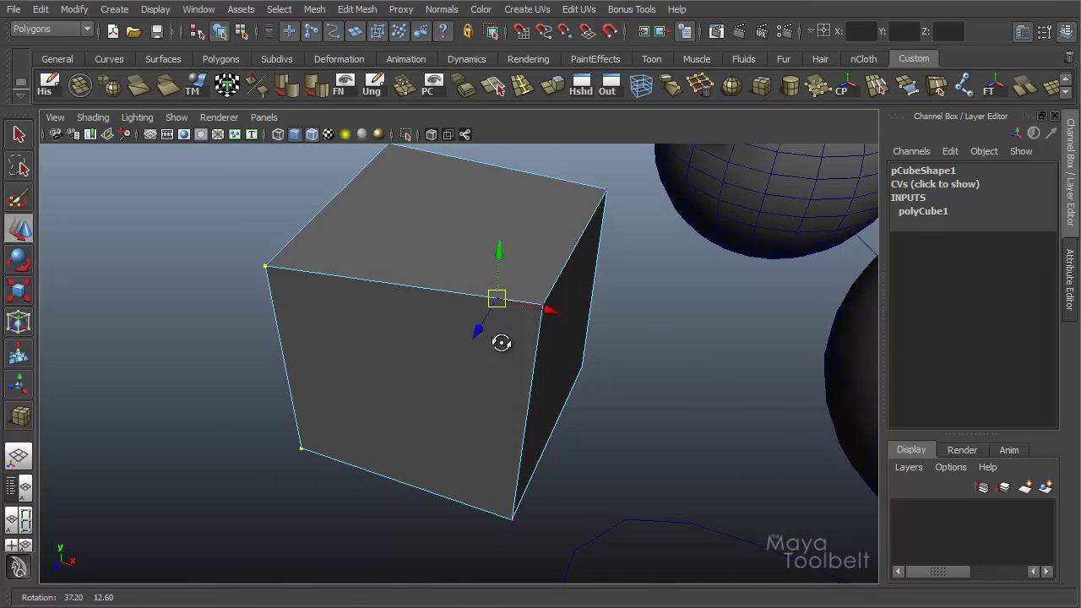
alt+drag(511, 288, 486, 288)
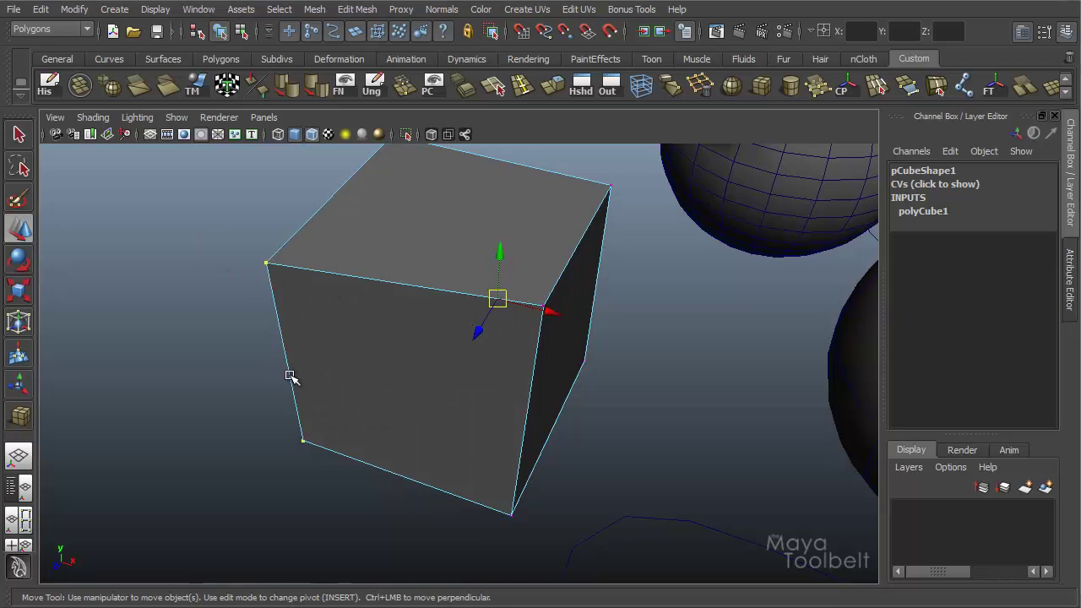
alt+drag(305, 356, 376, 334)
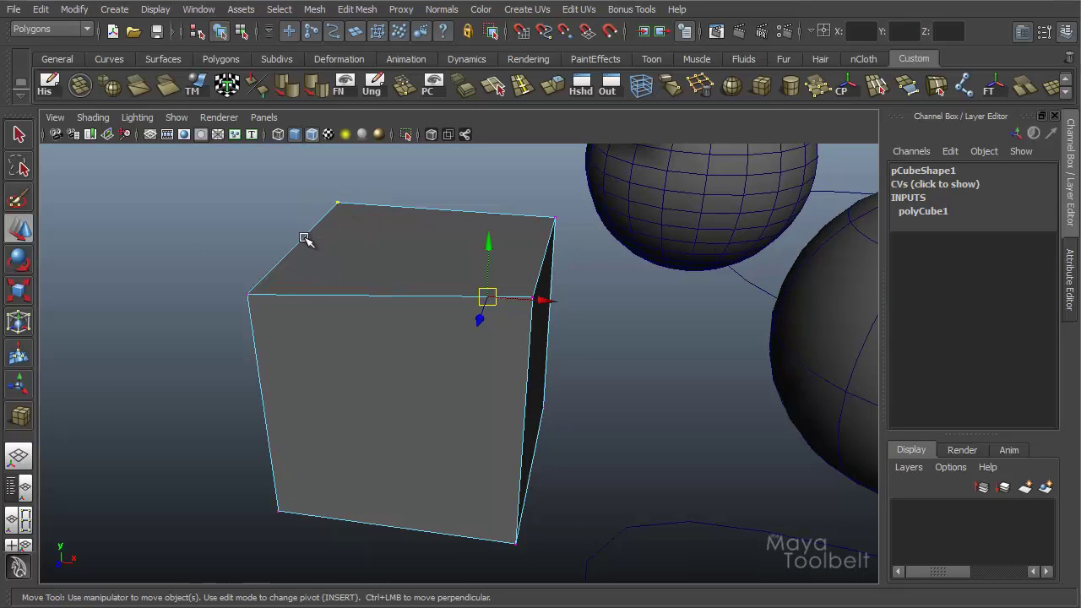
alt+drag(486, 350, 319, 414)
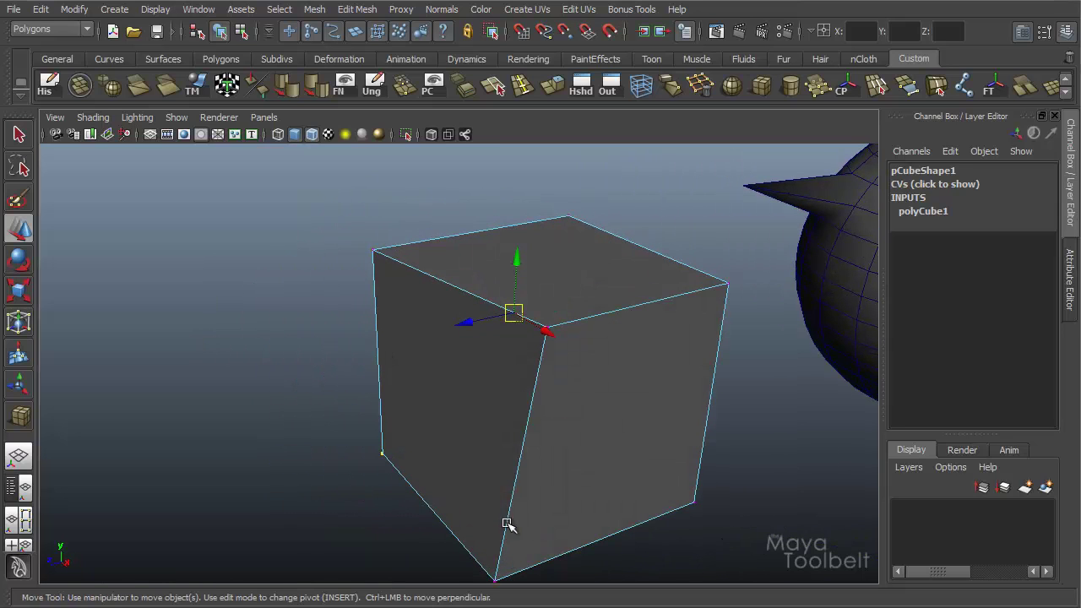
alt+drag(521, 376, 548, 270)
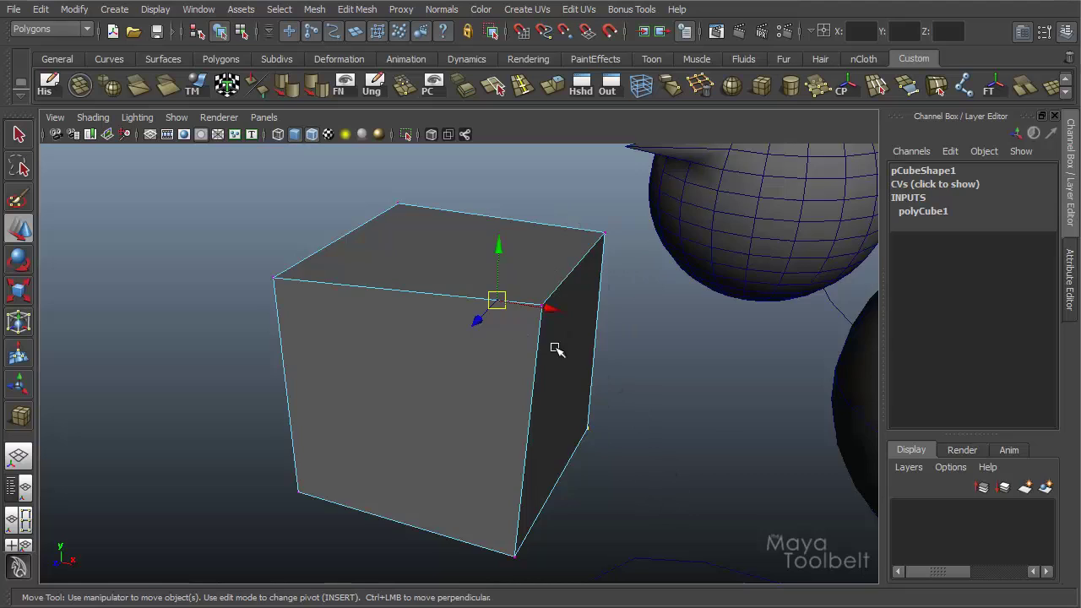
alt+drag(557, 349, 657, 334)
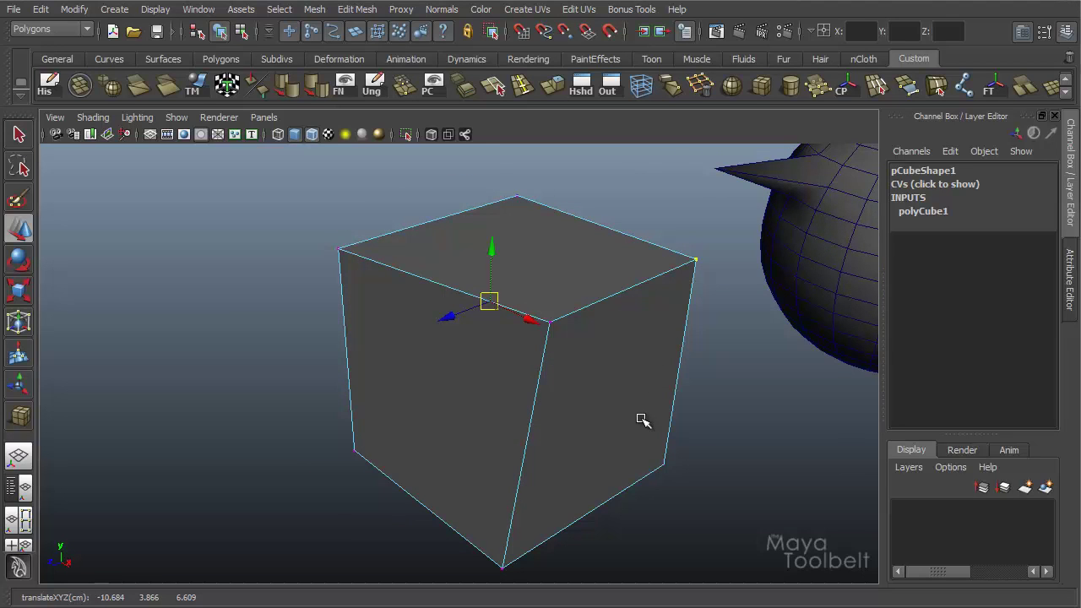
- Examine the Move tool's options, including Update Triad and Keep Spacing
key(w)
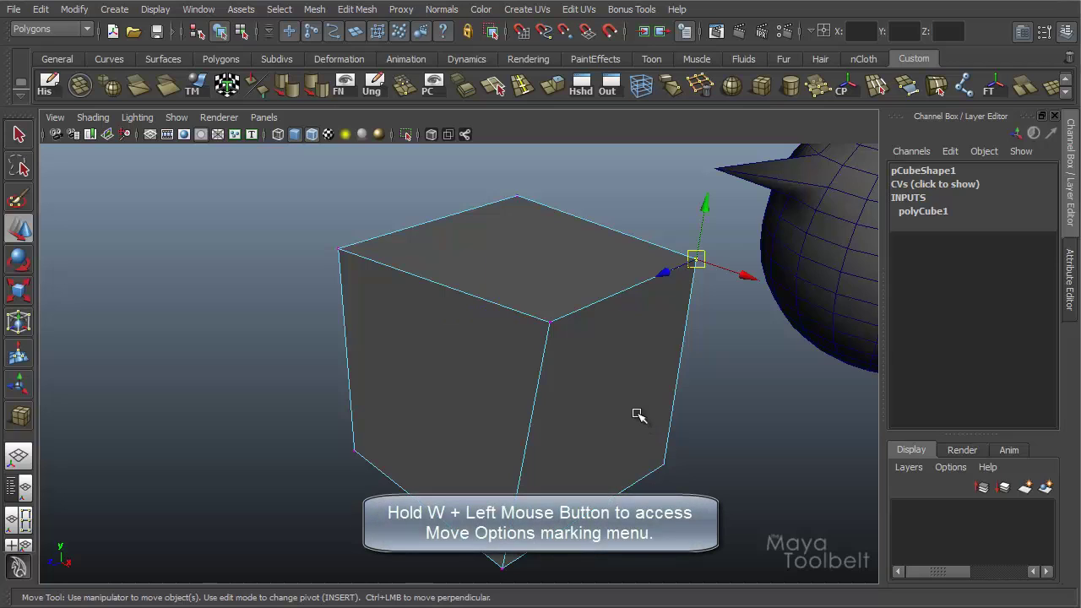
click(578, 284)
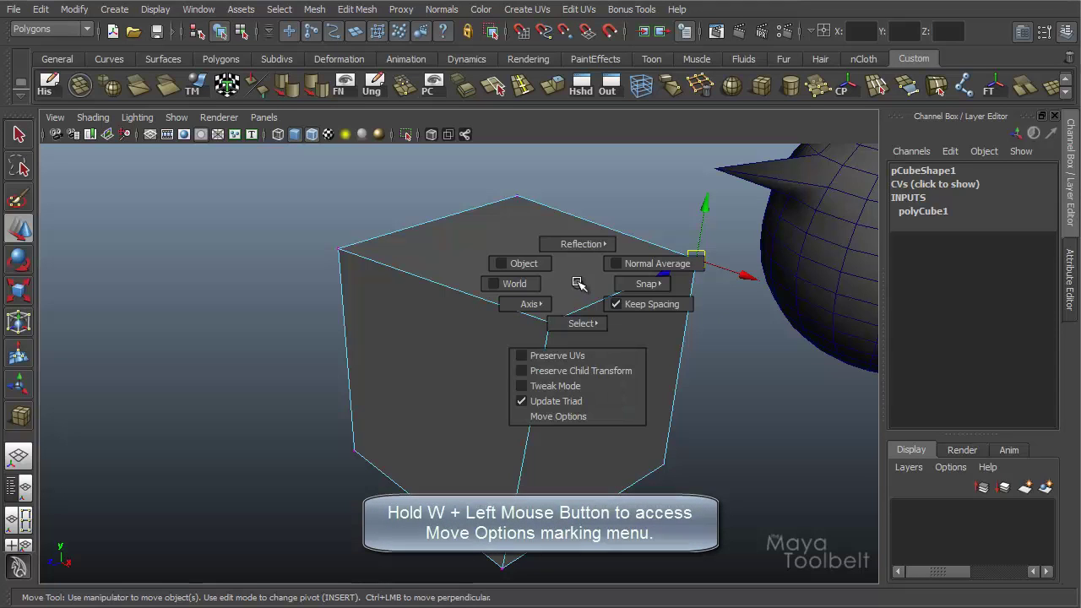
drag(578, 285, 593, 306)
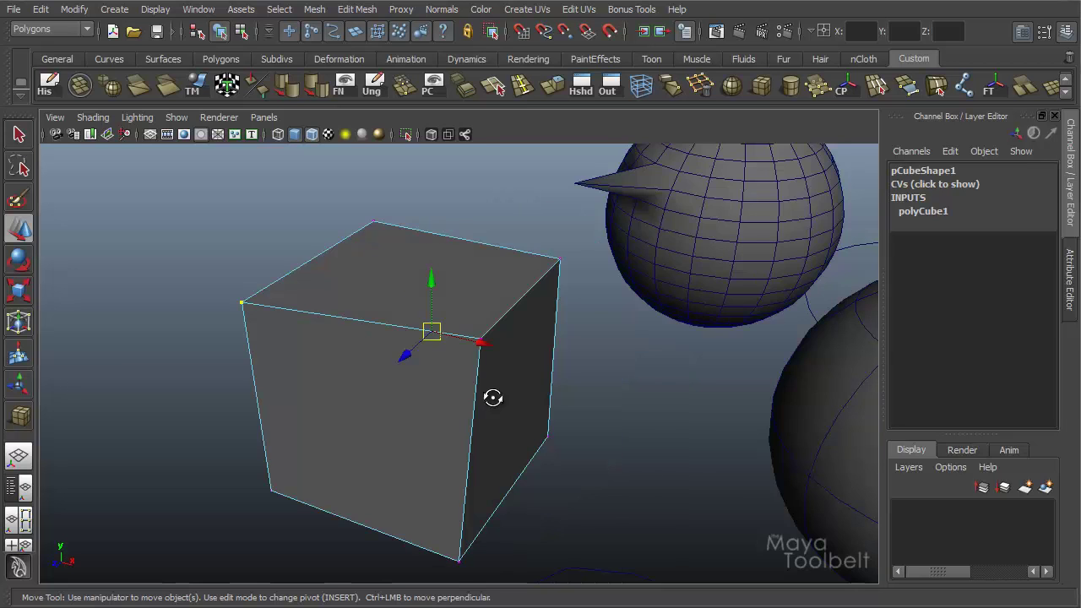
- Curve-snap the cube's top -X, +Z vertex by its offset pivot along the front top edge, to about X -10.9, Y 3.9, Z 6.7
alt+drag(492, 398, 421, 325)
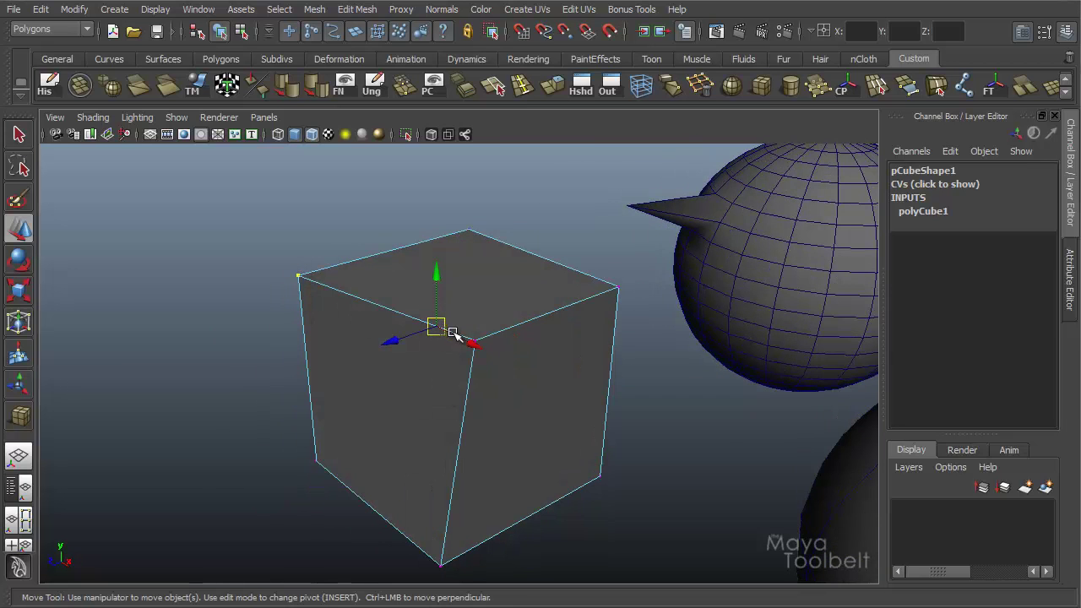
key(c)
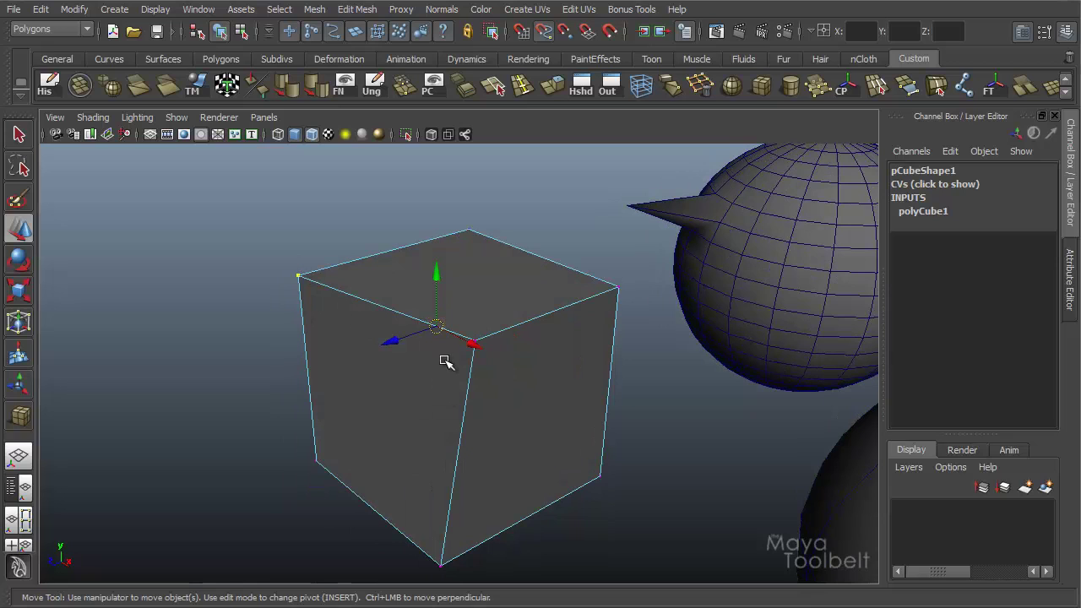
drag(409, 314, 338, 287)
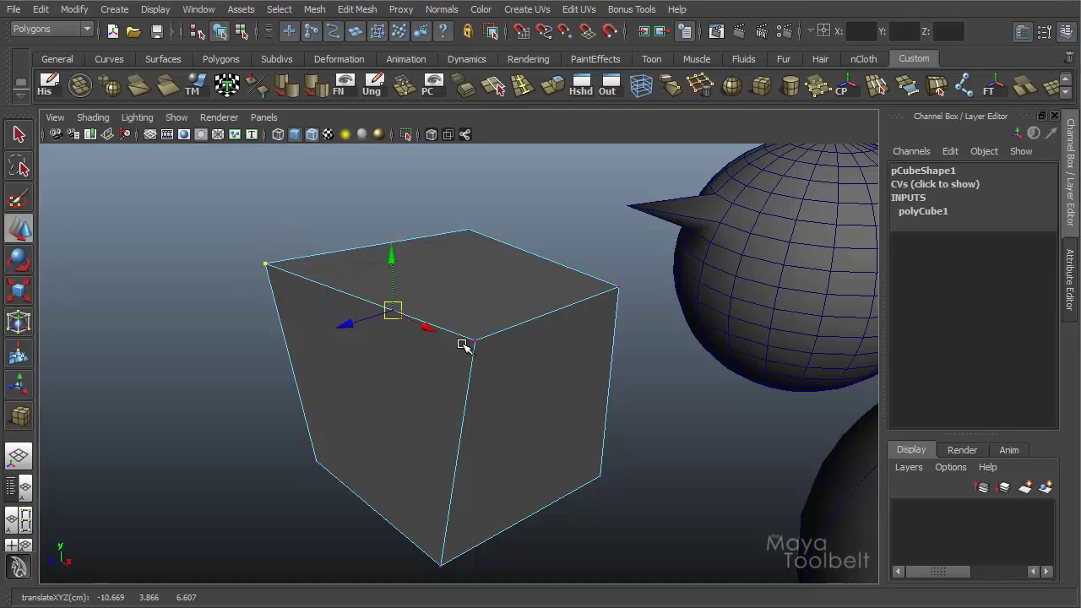
mouse_move(463, 344)
mouse_down()
mouse_move(484, 360)
mouse_move(465, 342)
mouse_up()
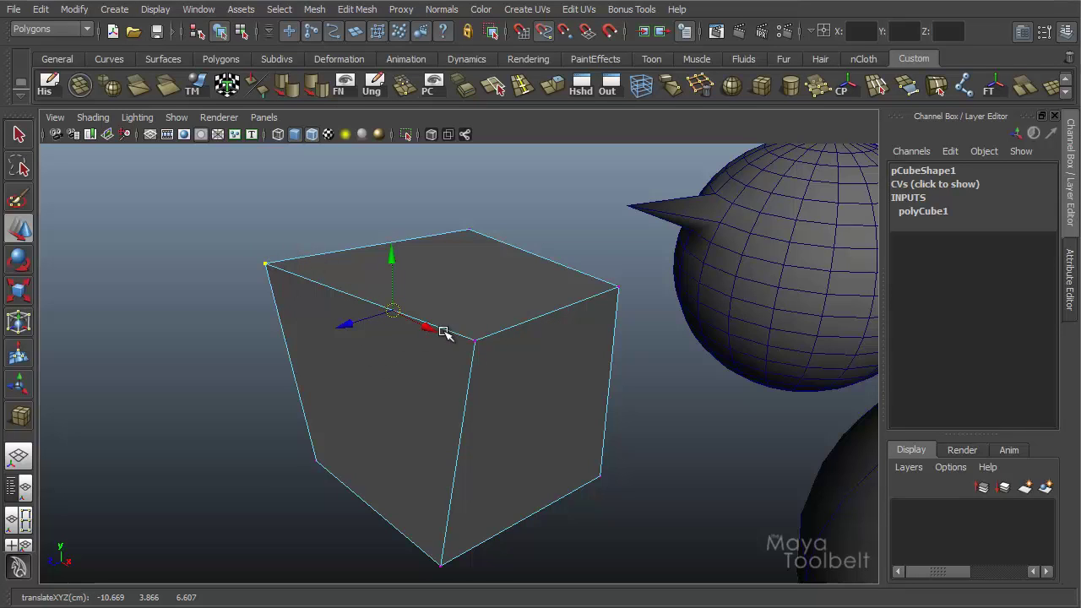
alt+drag(434, 329, 455, 341)
middle_drag(455, 341, 381, 293)
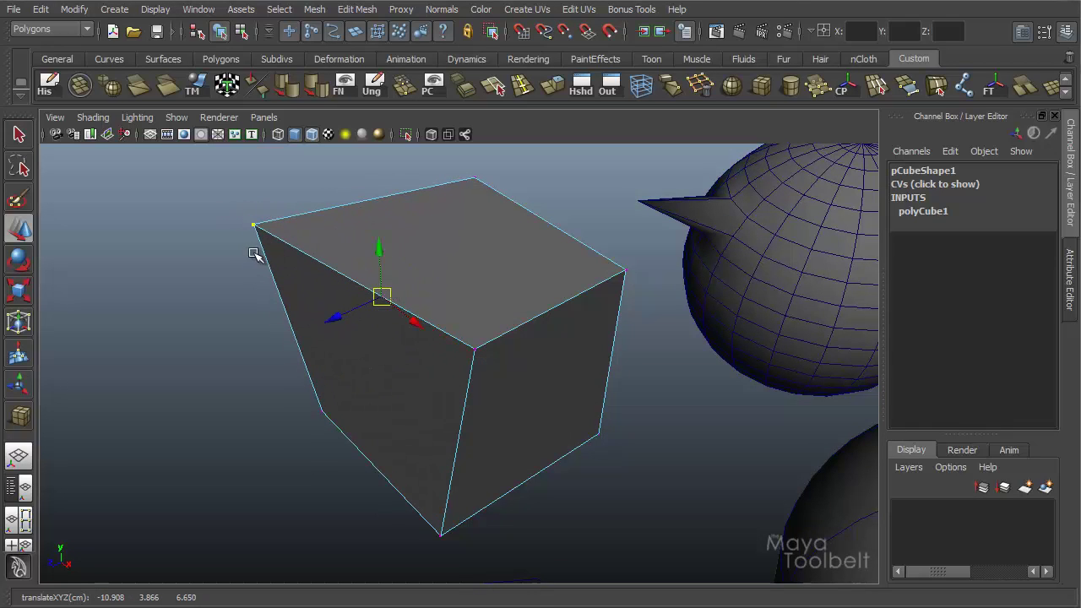
alt+drag(448, 338, 399, 402)
alt+right_drag(401, 393, 596, 386)
alt+drag(596, 386, 548, 391)
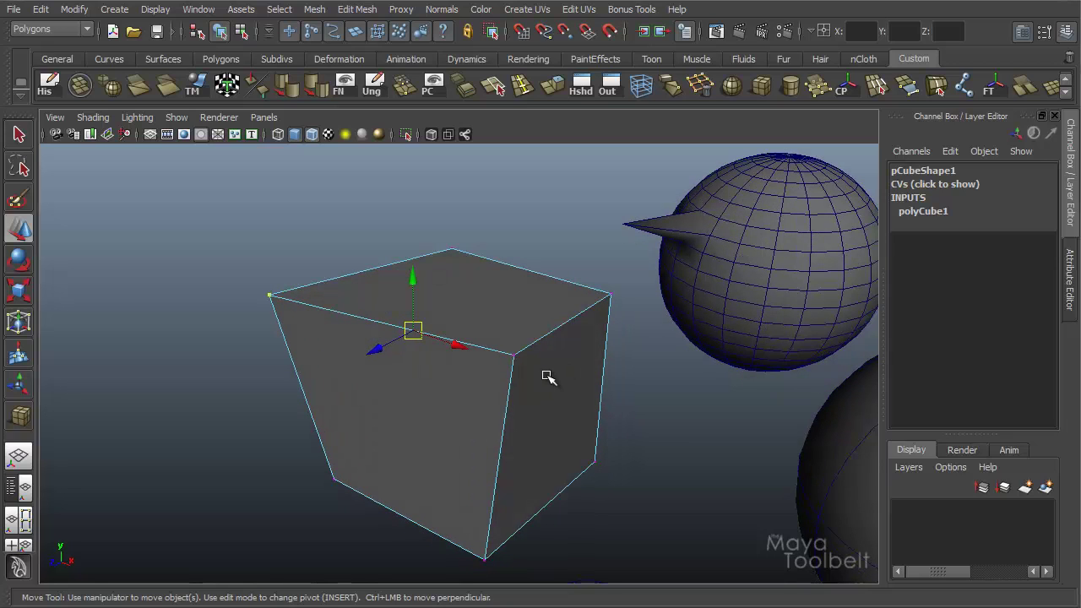
- Unpin the pivot of the selected cube vertex in pivot edit mode and return to translate mode
key(Insert)
key(Insert)
key(Insert)
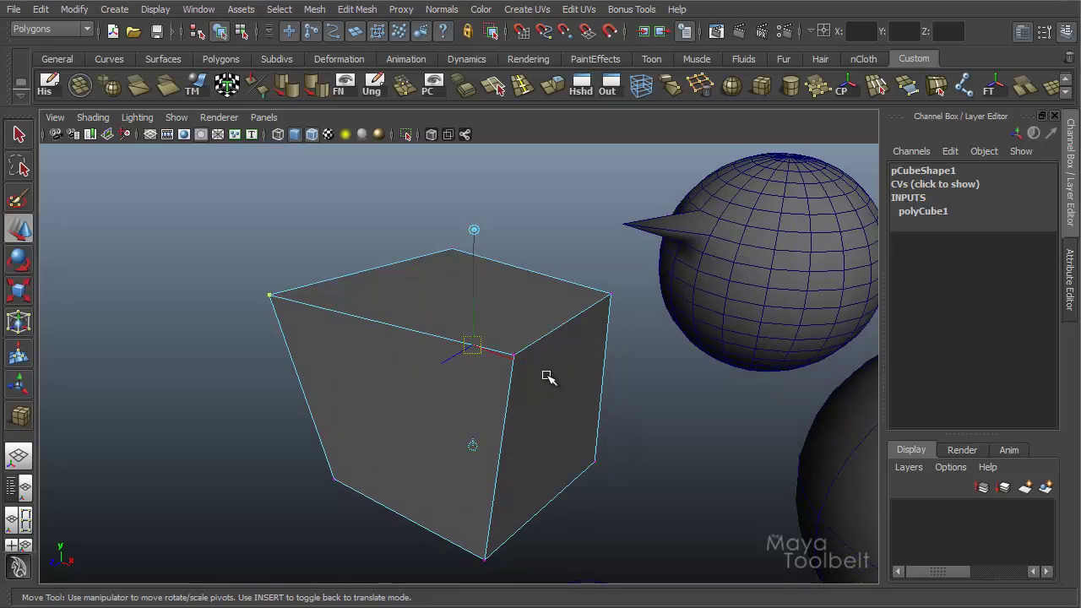
key(Insert)
key(Insert)
click(476, 230)
key(Insert)
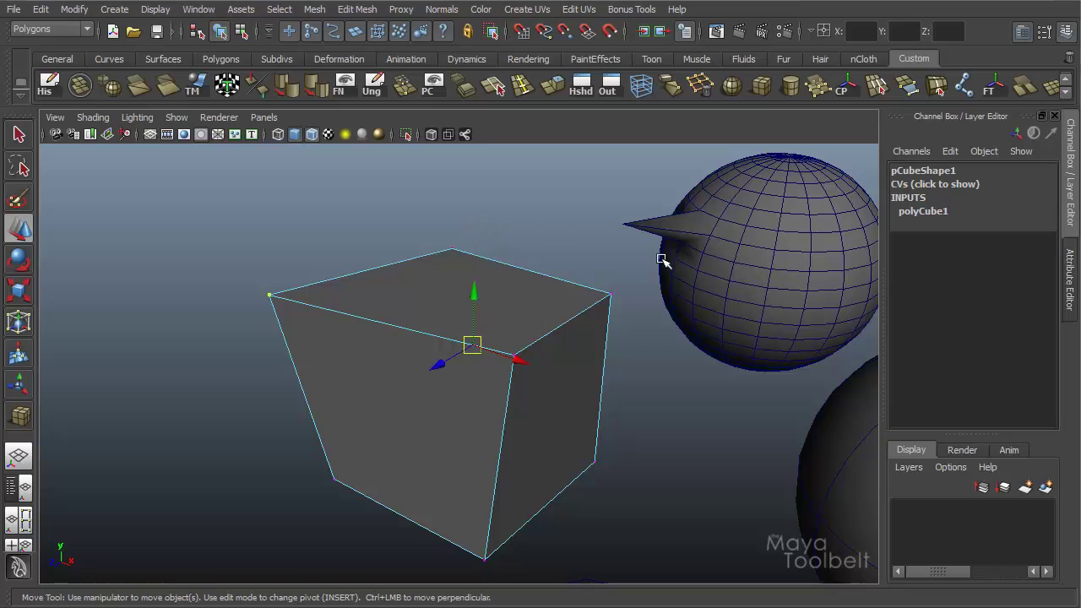
- Select several cube vertices one after another, ending on the top back vertex, and examine where the unpinned pivot sits
drag(353, 257, 177, 417)
drag(252, 365, 397, 546)
drag(385, 429, 548, 582)
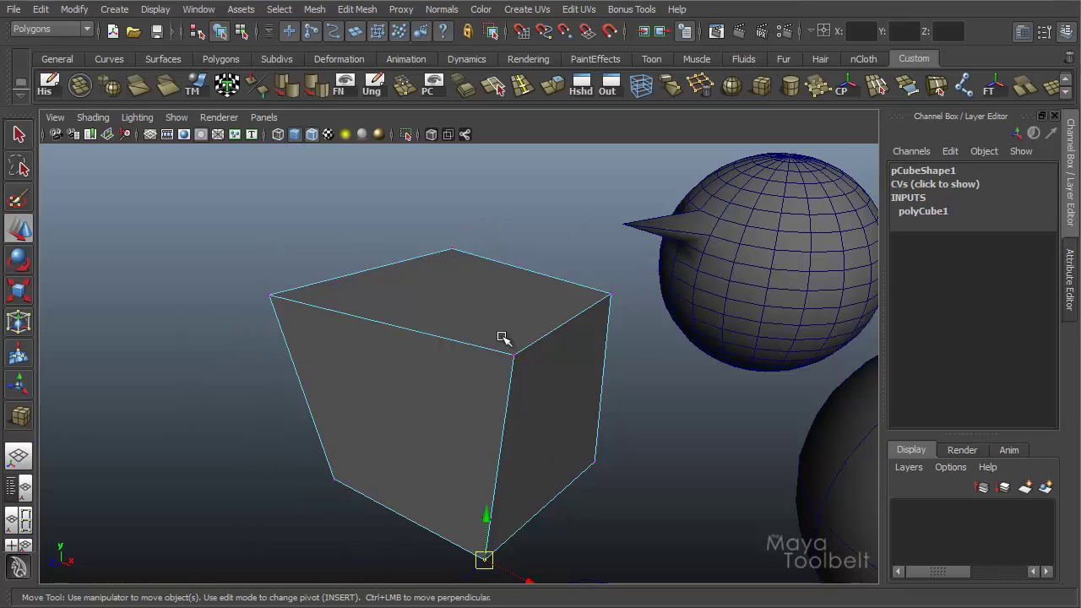
drag(477, 299, 553, 384)
alt+drag(522, 335, 437, 386)
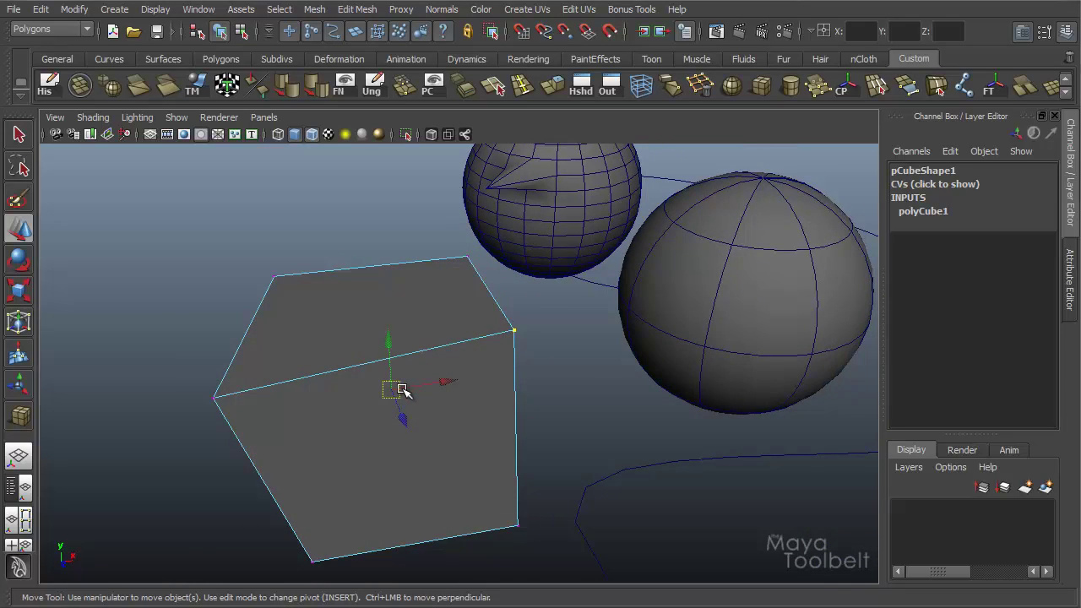
alt+drag(427, 456, 309, 426)
drag(238, 246, 326, 372)
alt+drag(510, 316, 582, 335)
alt+right_drag(581, 334, 421, 384)
alt+middle_drag(421, 385, 425, 389)
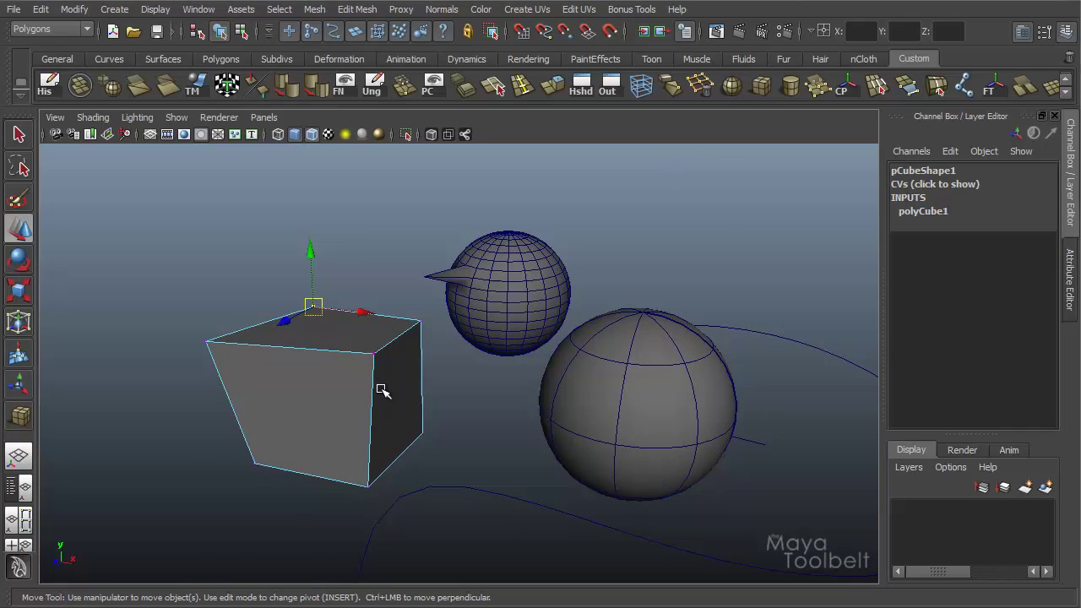
alt+drag(469, 385, 431, 369)
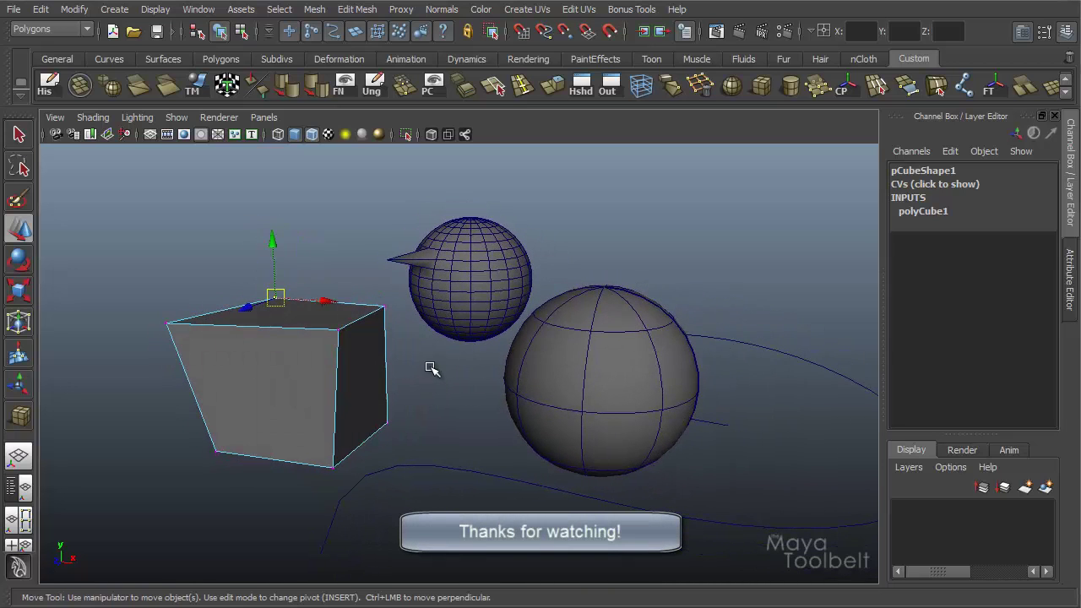